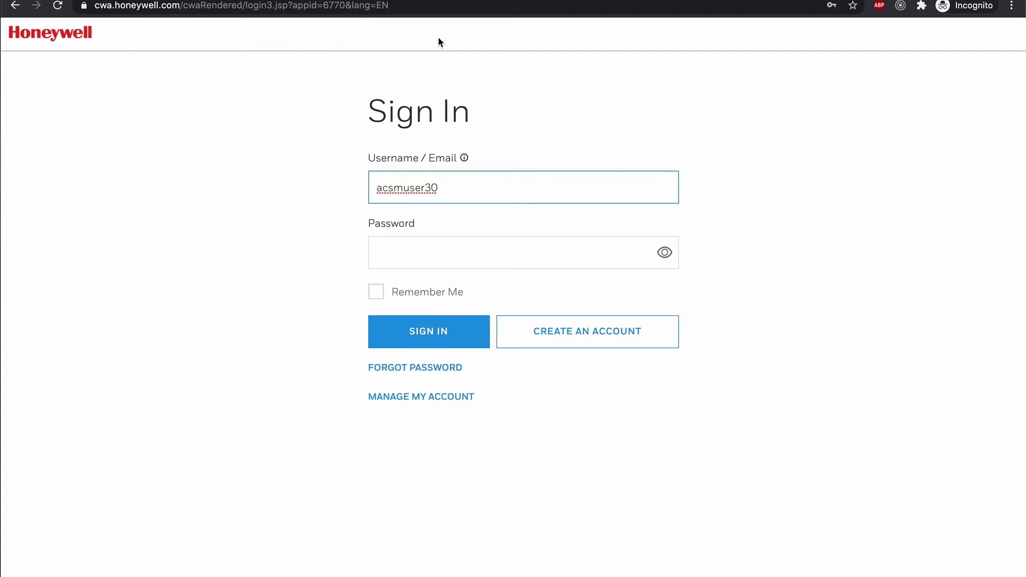
Sign in to Honeywell Forge with the account password and expand Connected Engines in the sidebar
click(450, 258)
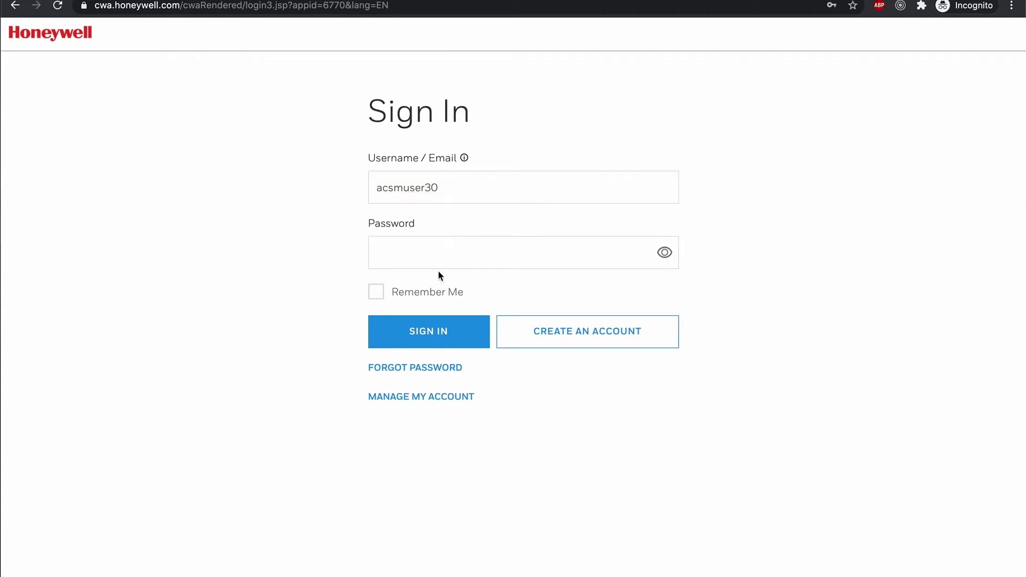
click(413, 327)
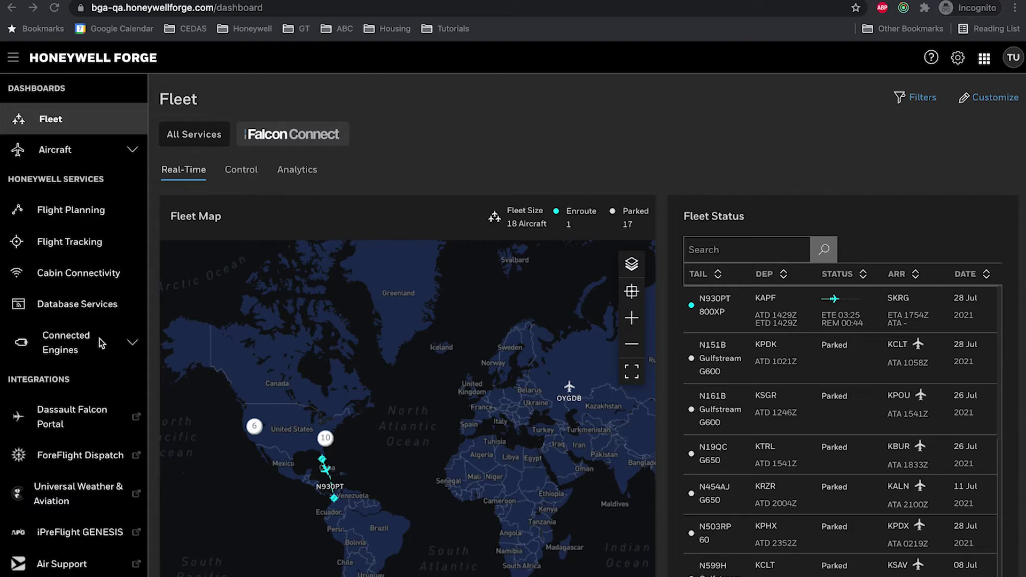
click(128, 345)
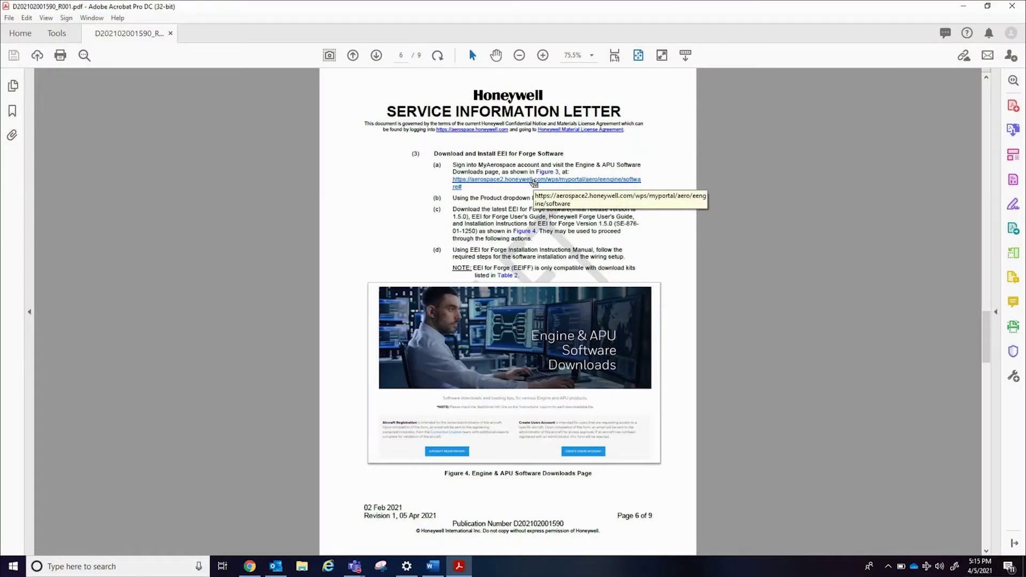
Follow the letter's aerospace2.honeywell.com software link and bring up the downloads page in Chrome
click(534, 182)
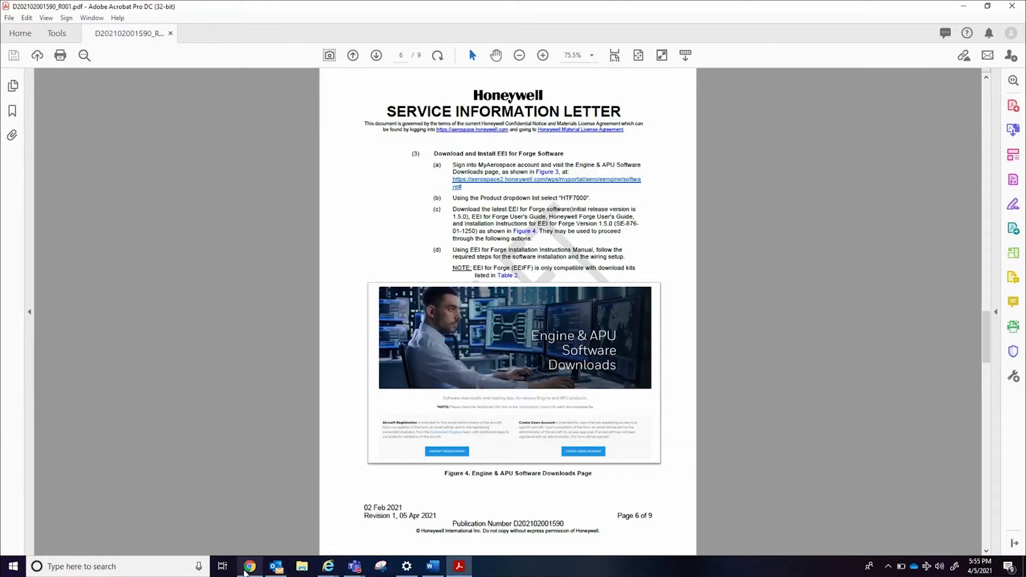
click(481, 184)
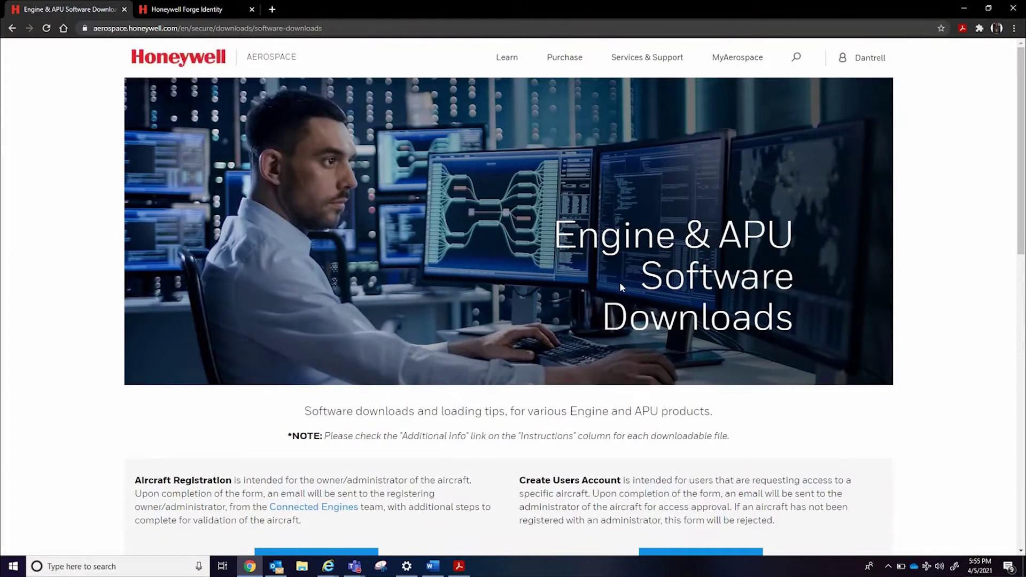
scroll(620, 281, down, 1)
scroll(612, 347, down, 2)
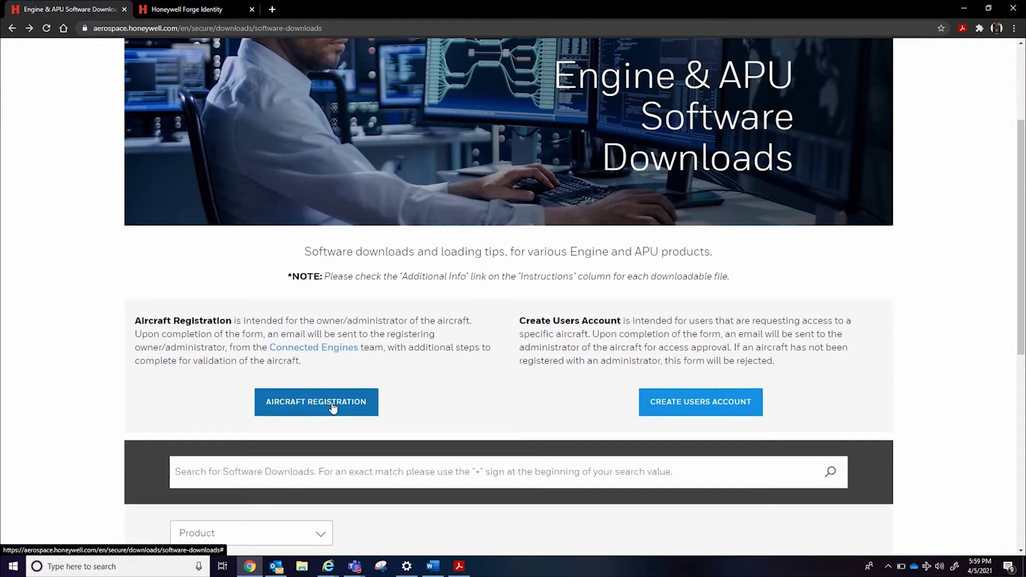
click(333, 409)
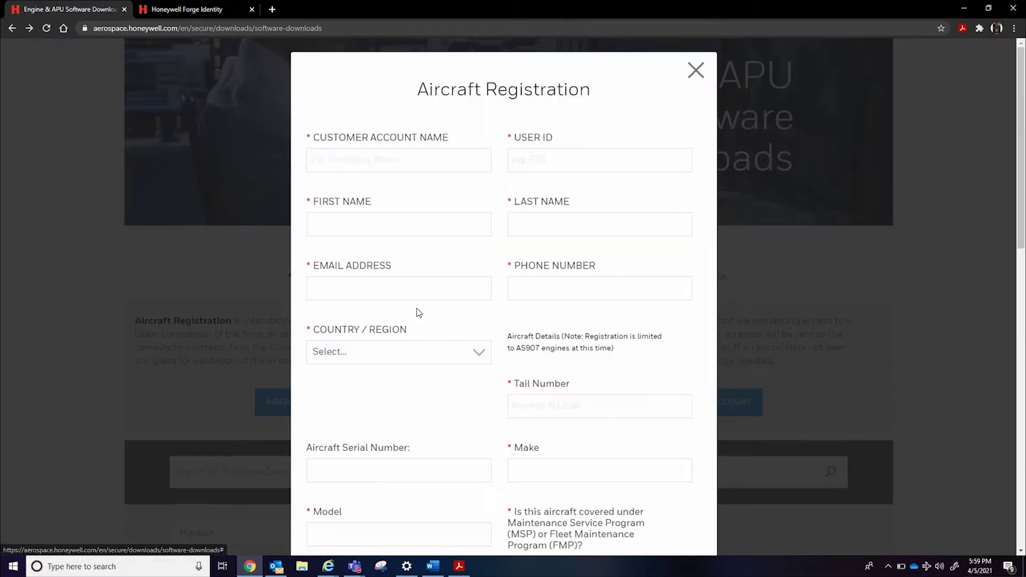
click(363, 159)
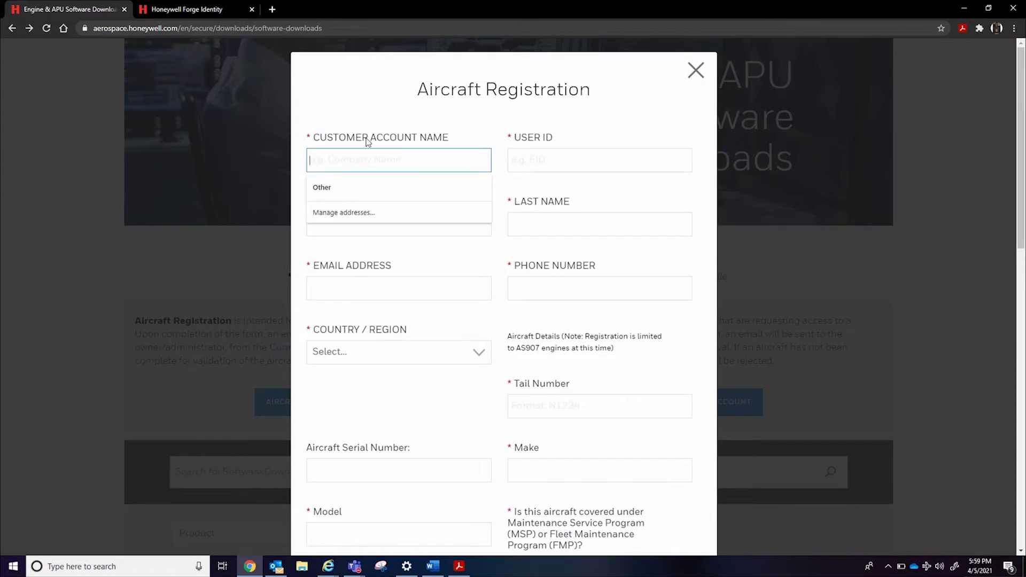
click(368, 140)
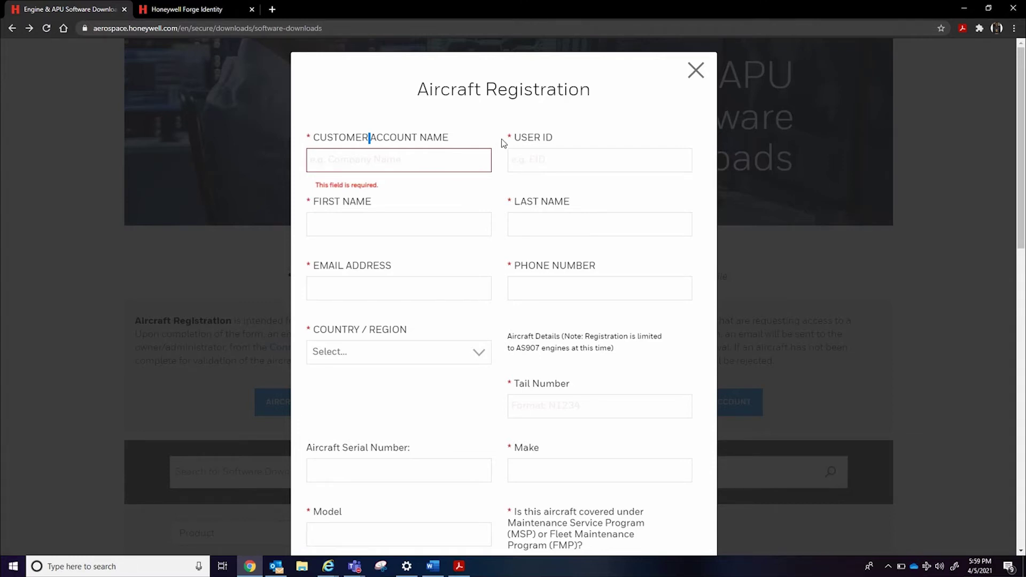
click(547, 161)
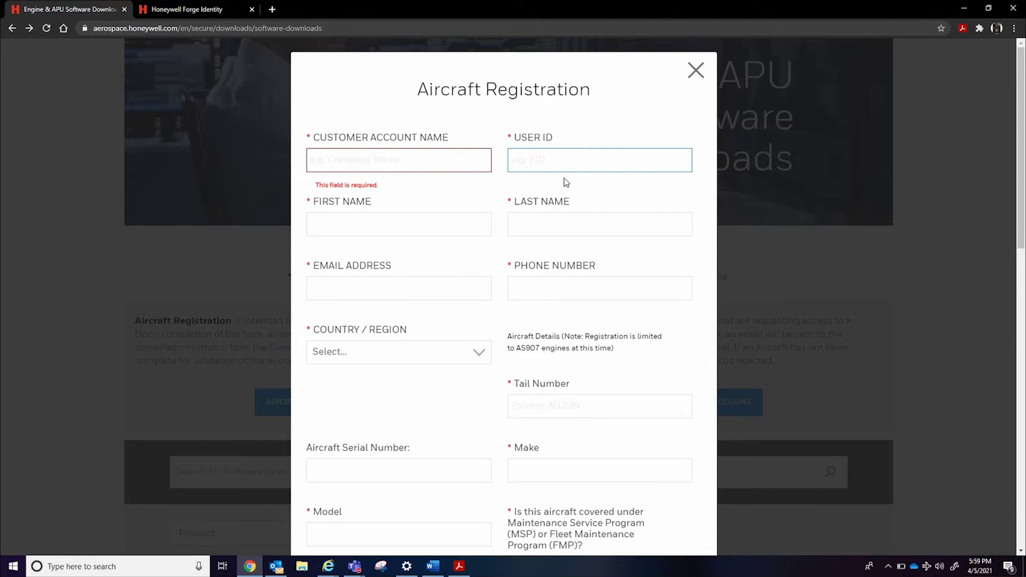
scroll(566, 182, down, 1)
click(355, 238)
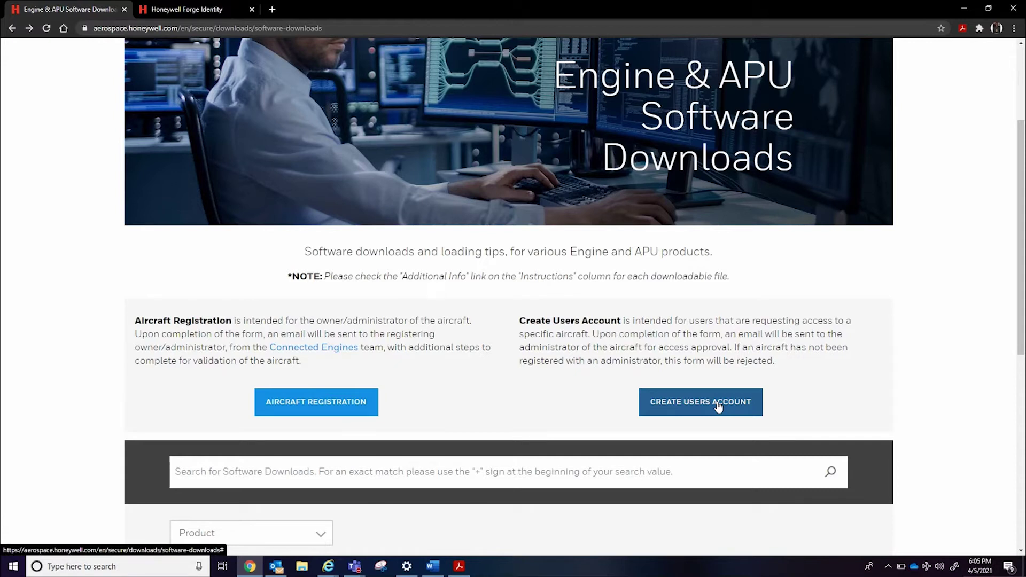
Open the Create Users Account form and scroll through its fields
click(718, 406)
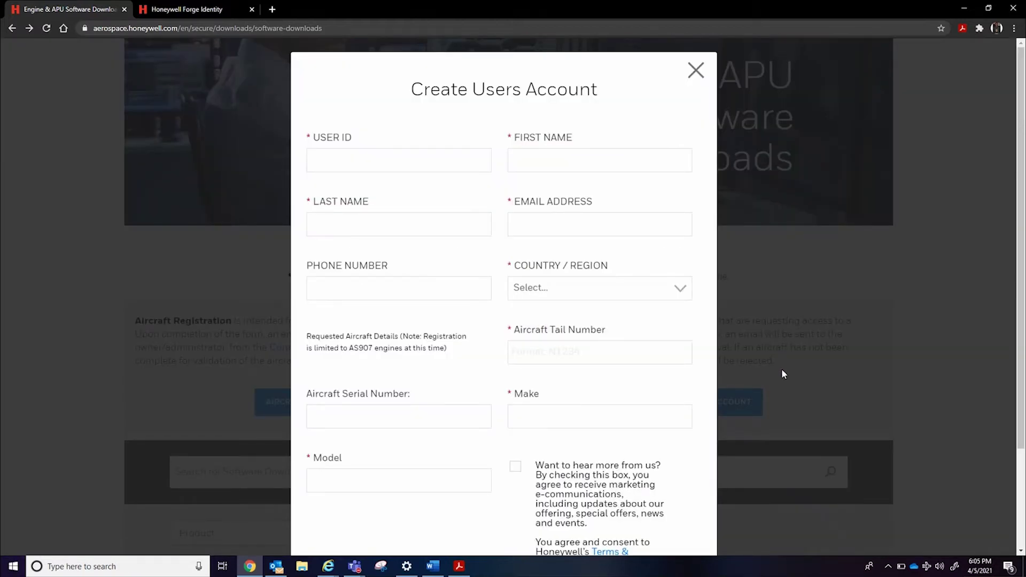
scroll(782, 369, down, 1)
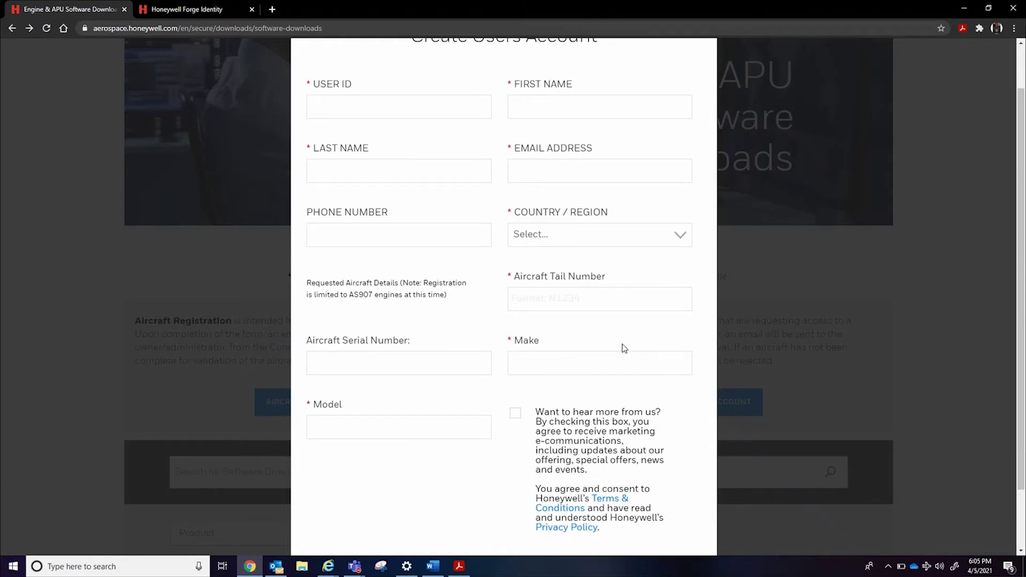
scroll(622, 346, up, 1)
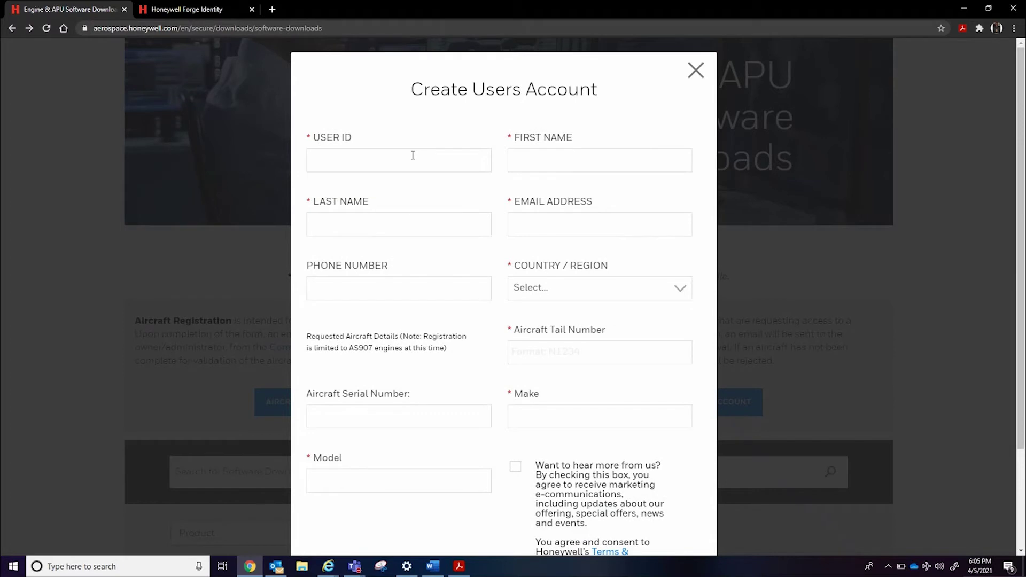
scroll(534, 300, down, 1)
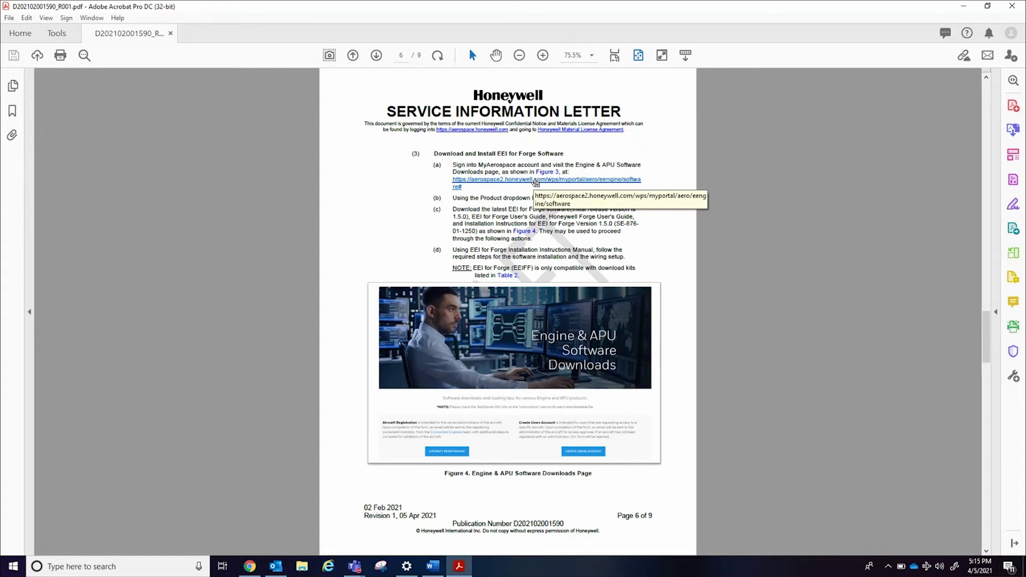
Reopen the letter's software downloads link and scroll down to the downloads search
click(534, 181)
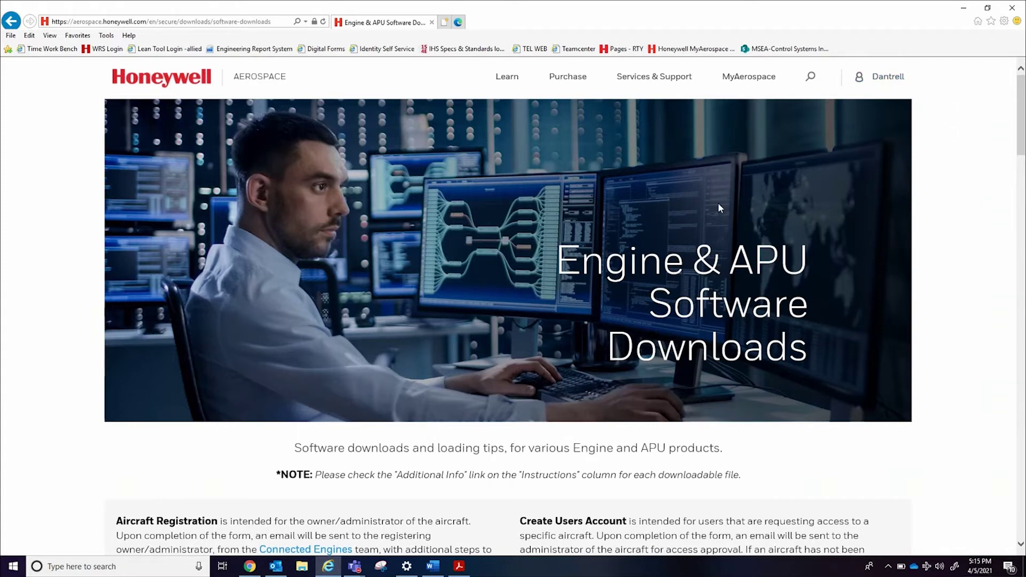
scroll(718, 203, down, 2)
scroll(825, 192, down, 1)
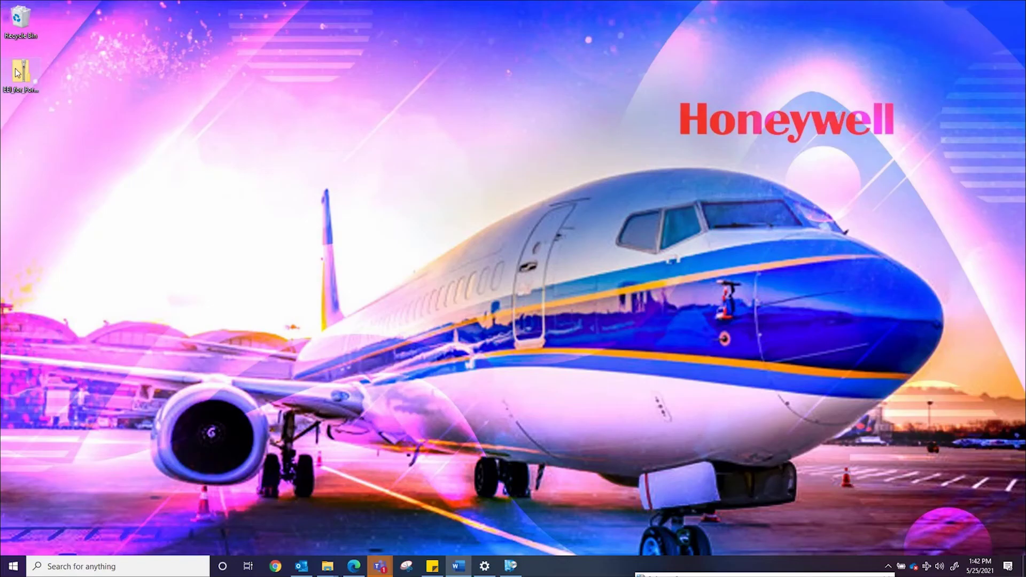
Extract the EEI_for_Forge_1.5.0 zip on the desktop and run Setup from its Executable folder
right_click(17, 73)
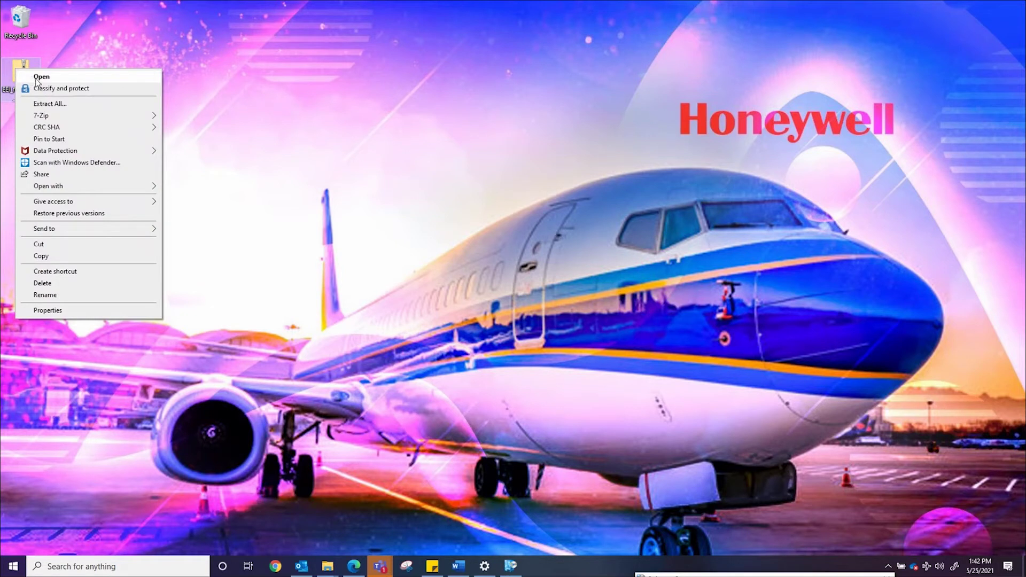
click(77, 104)
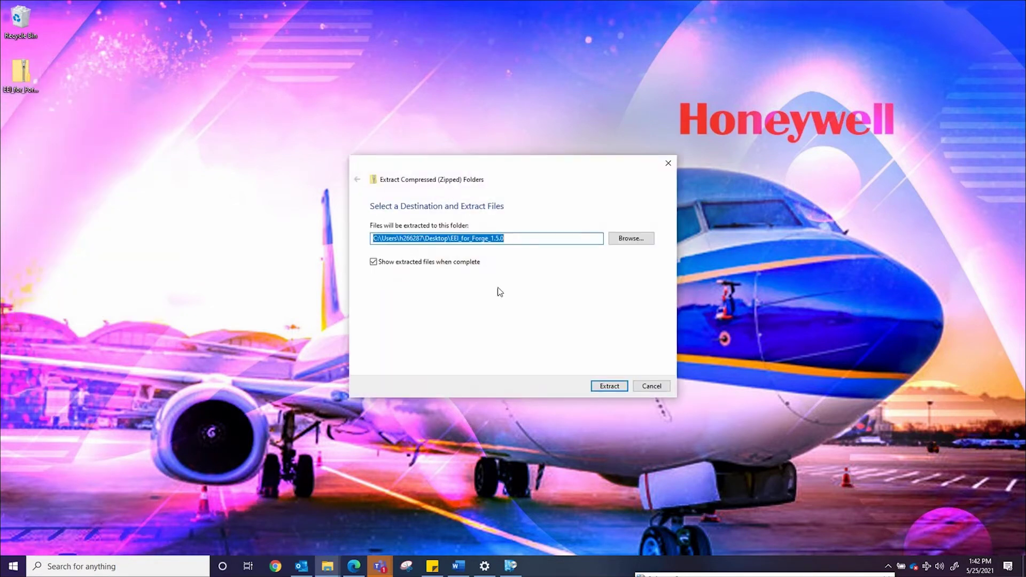
click(617, 387)
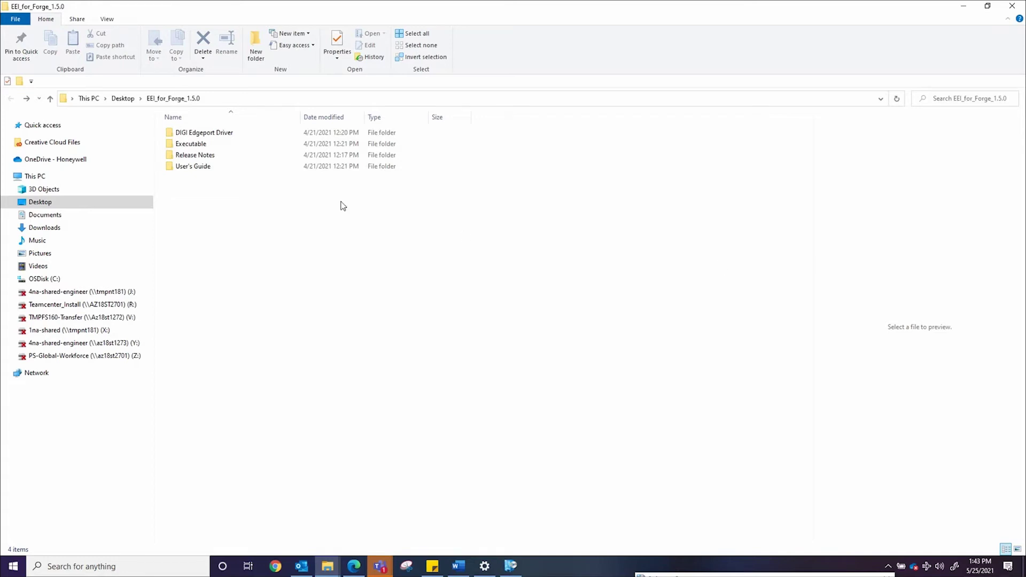
double_click(193, 144)
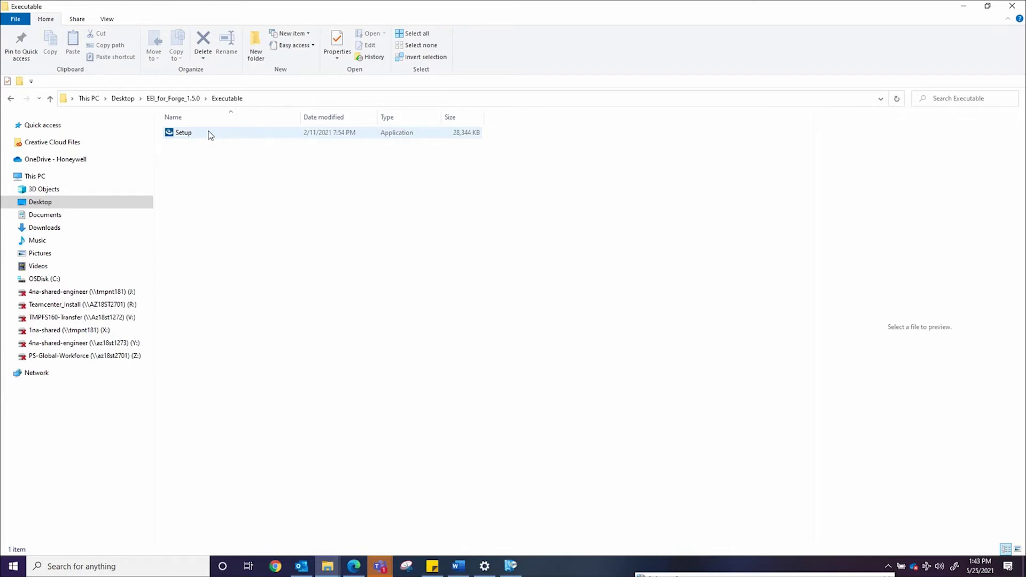
double_click(209, 131)
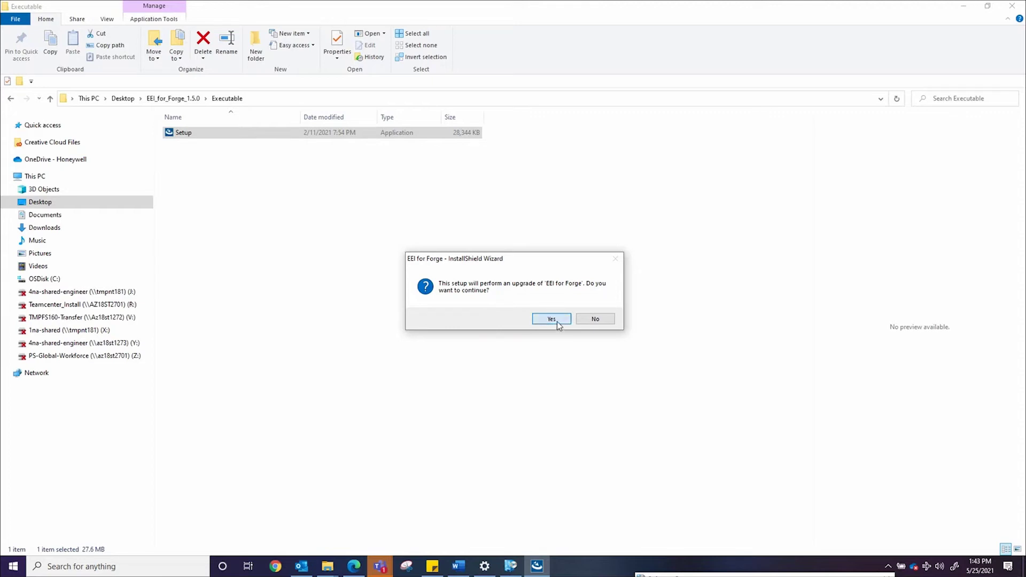
Confirm the EEI for Forge upgrade, keep the default install folder, and complete the installation
click(556, 319)
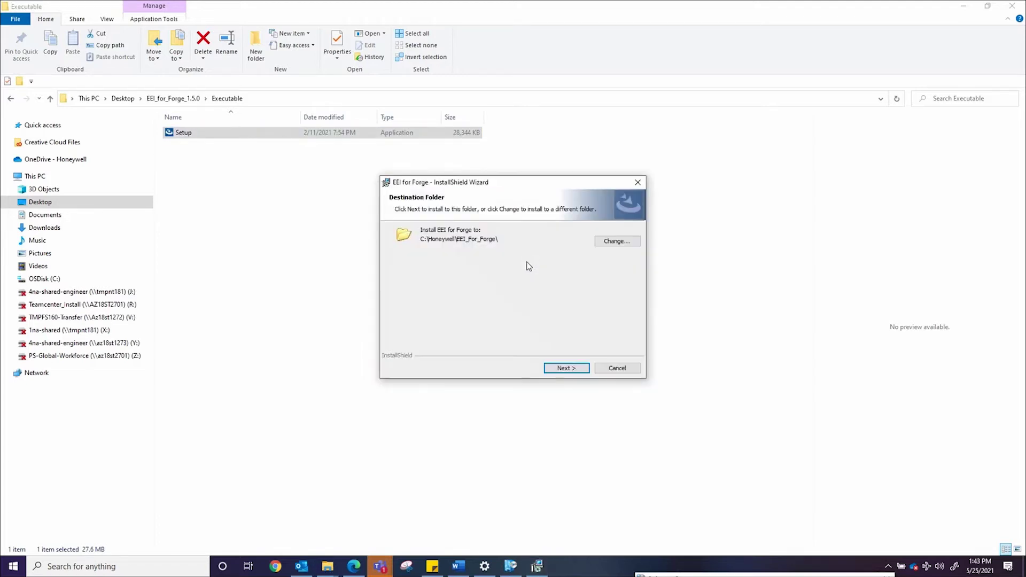
click(564, 368)
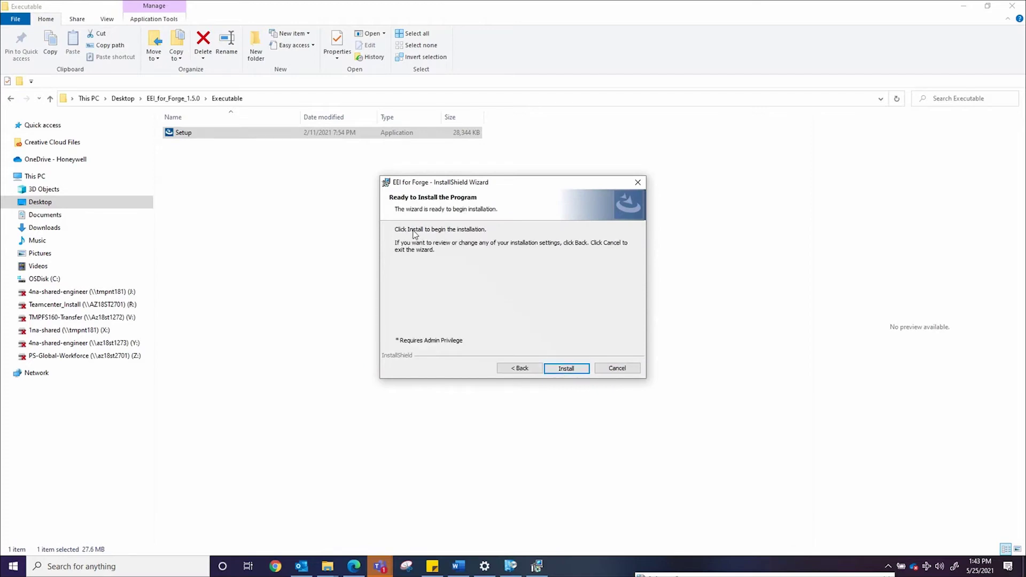
click(565, 368)
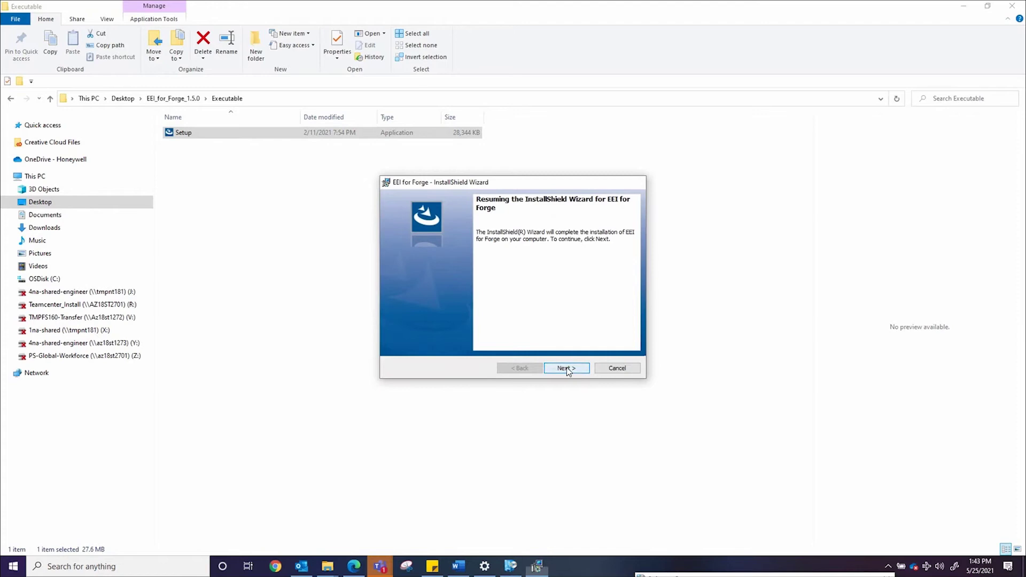
click(568, 368)
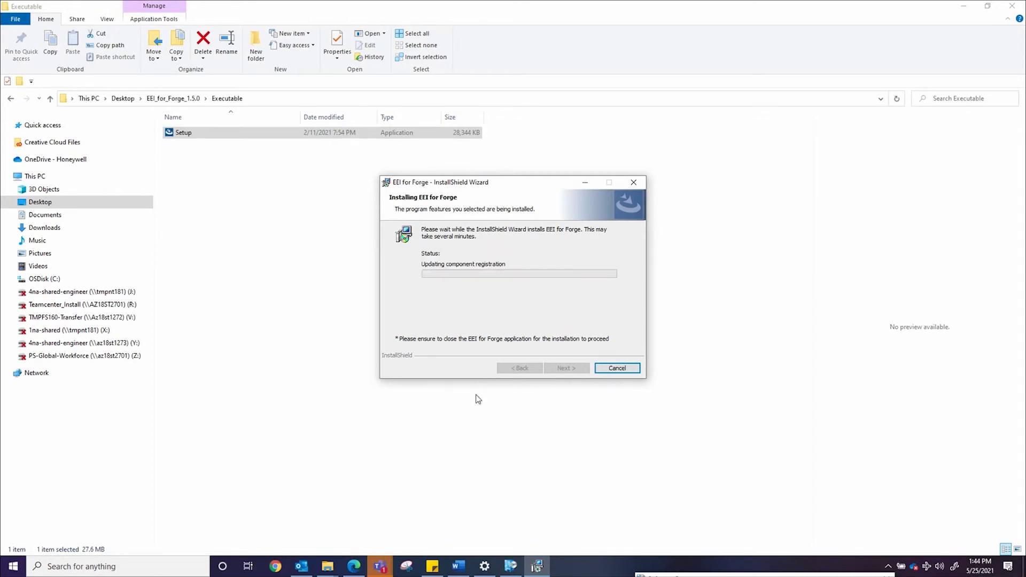
key(Return)
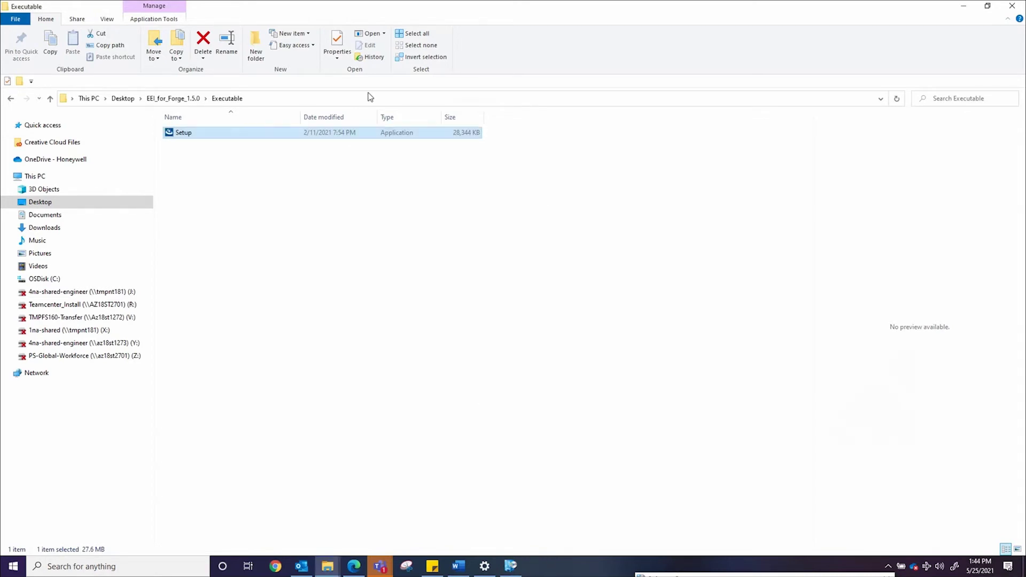
Minimize the File Explorer window to show the desktop
click(967, 8)
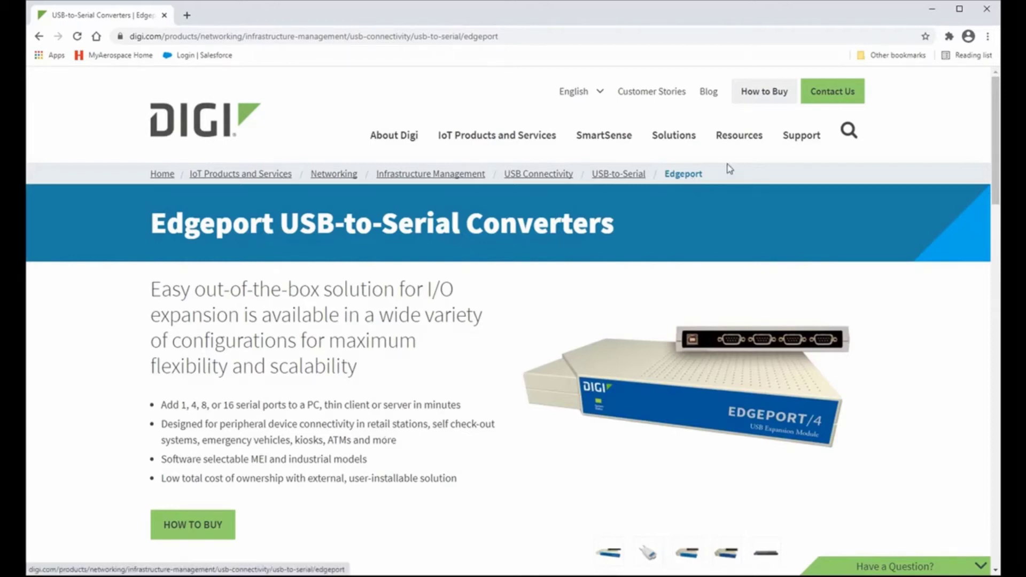
mouse_move(800, 135)
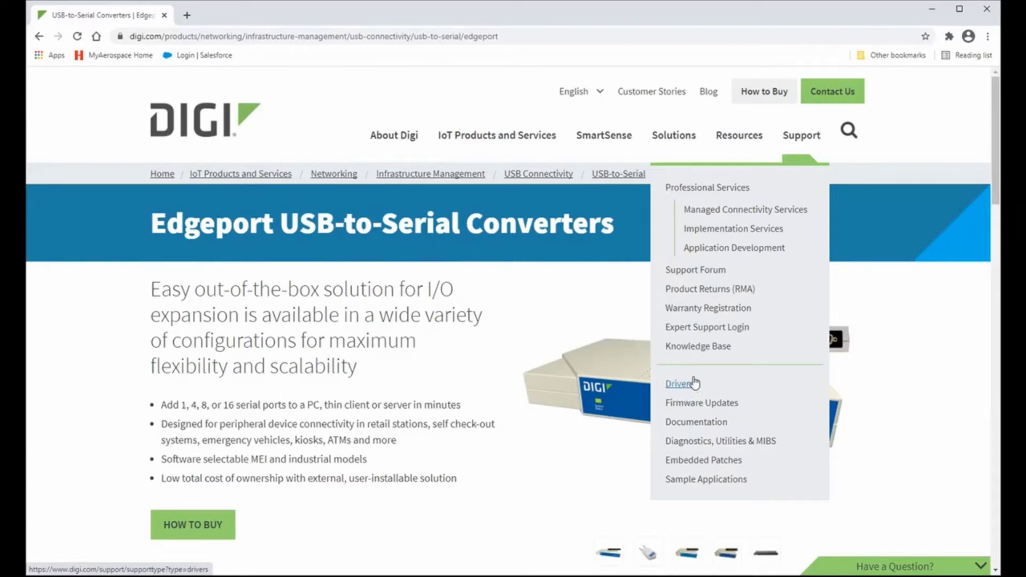
Minimize the browser and launch the downloaded Edgeport driver package from the desktop
click(933, 9)
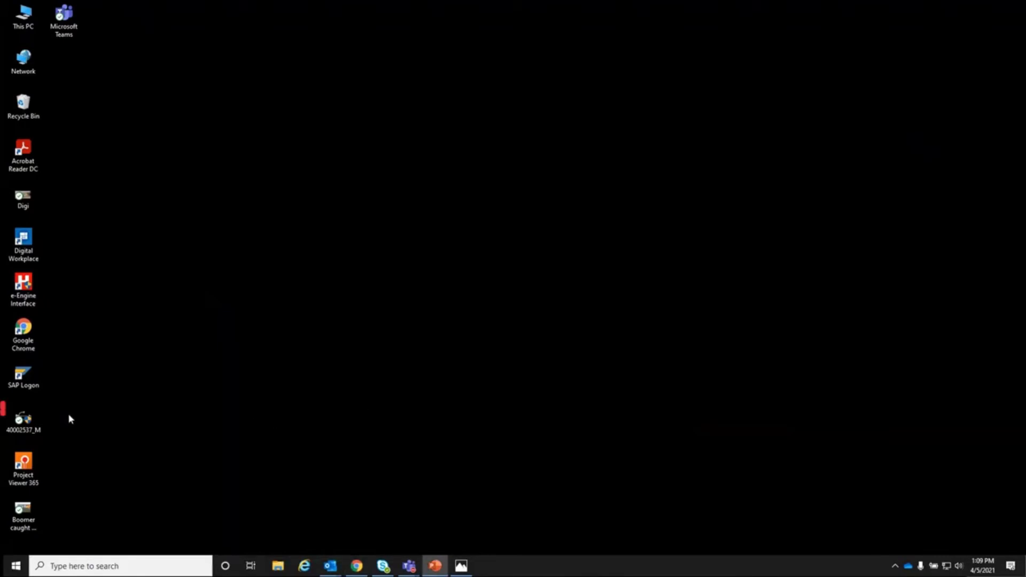
double_click(39, 425)
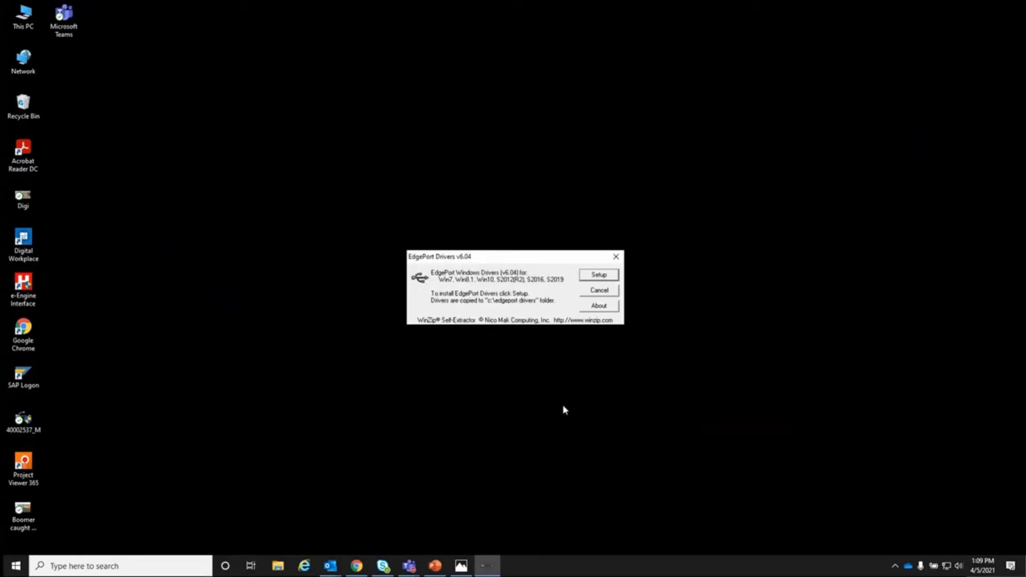
Run Setup in the EdgePort Drivers dialog to install the v6.04 Windows drivers
click(598, 275)
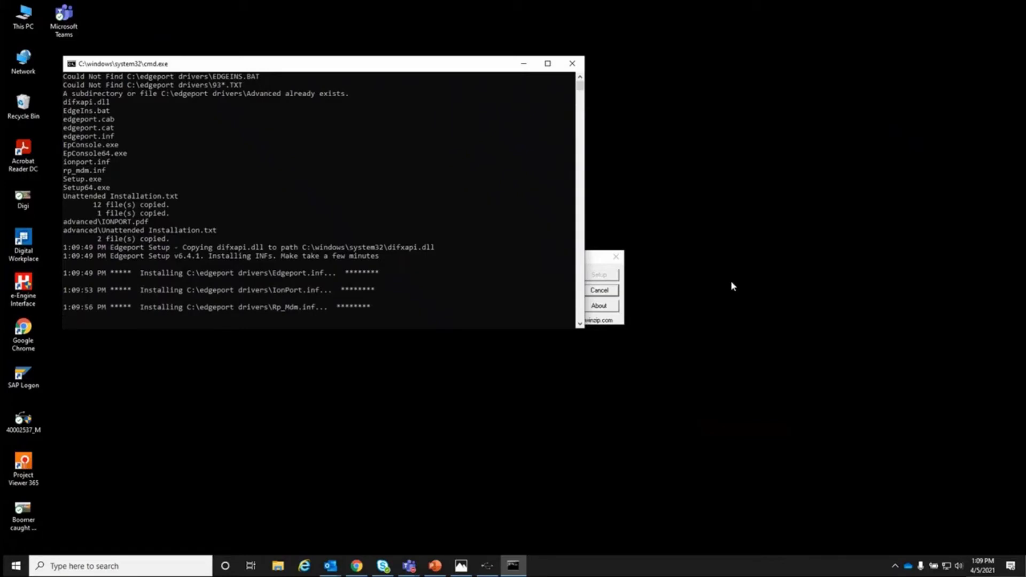
click(18, 569)
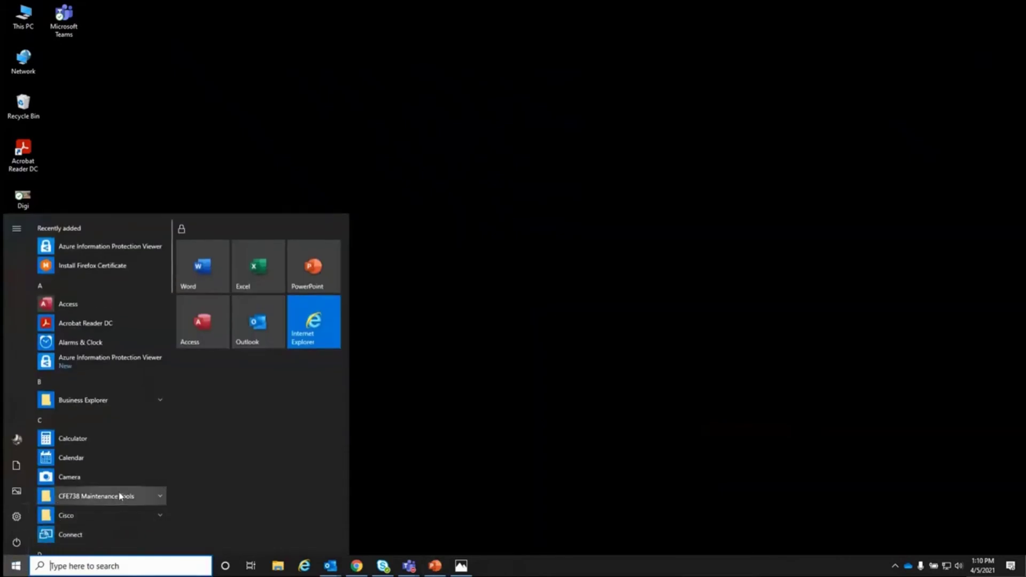
Launch the Edgeport Configuration Utility and accept the Edgeport/4s COM8–COM11 port assignments
scroll(120, 496, down, 3)
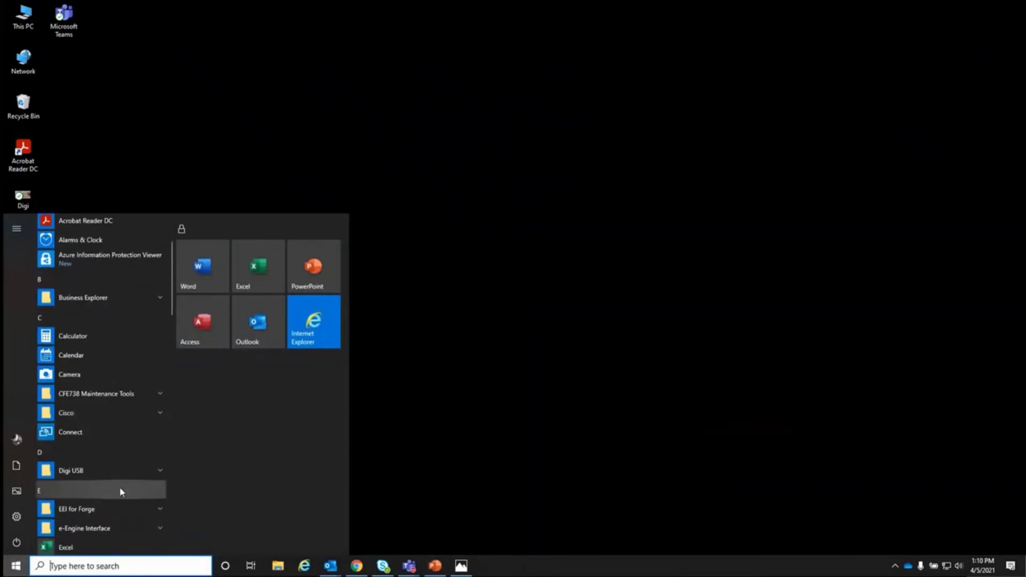
click(163, 475)
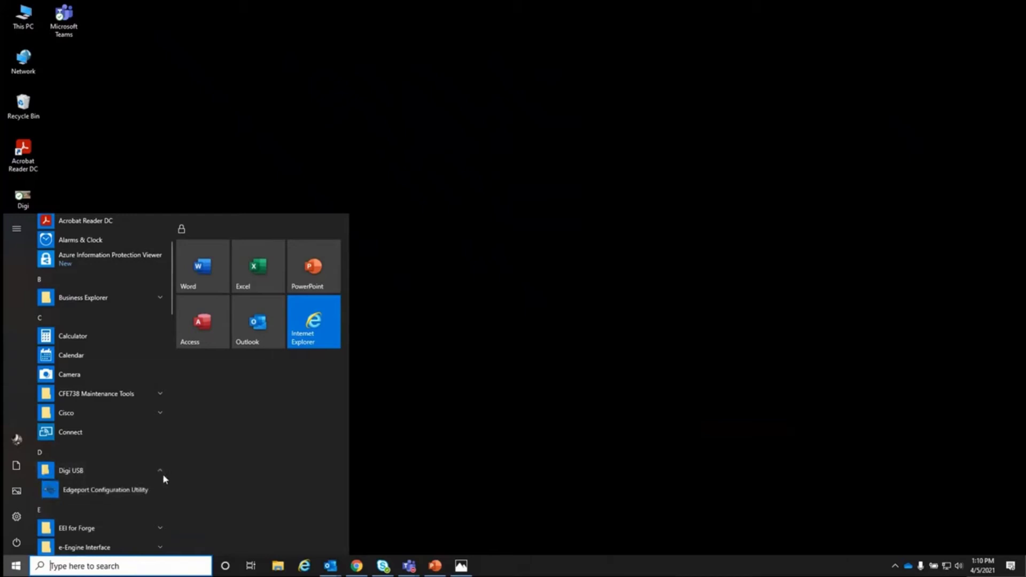
click(136, 495)
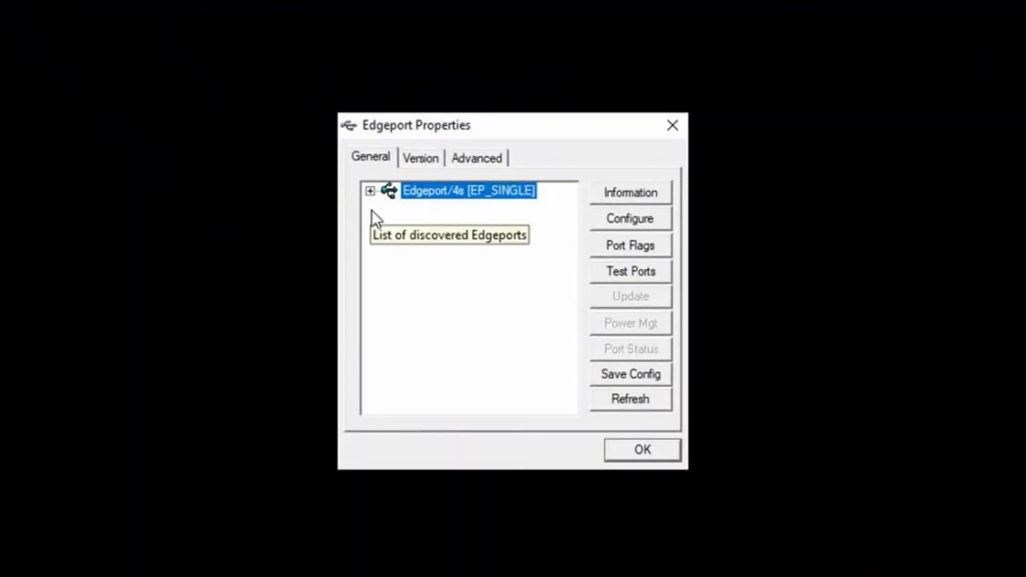
click(369, 191)
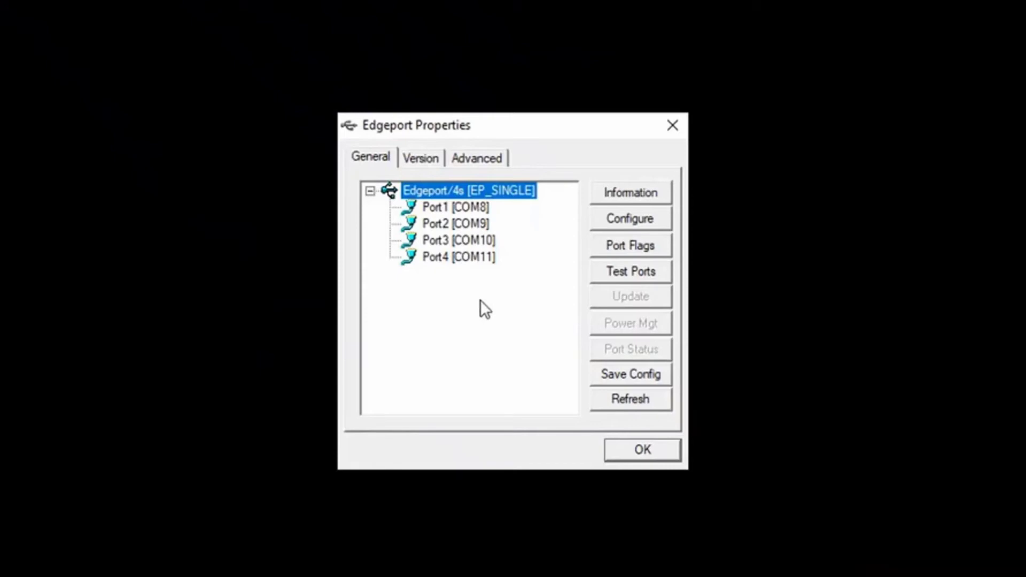
click(629, 220)
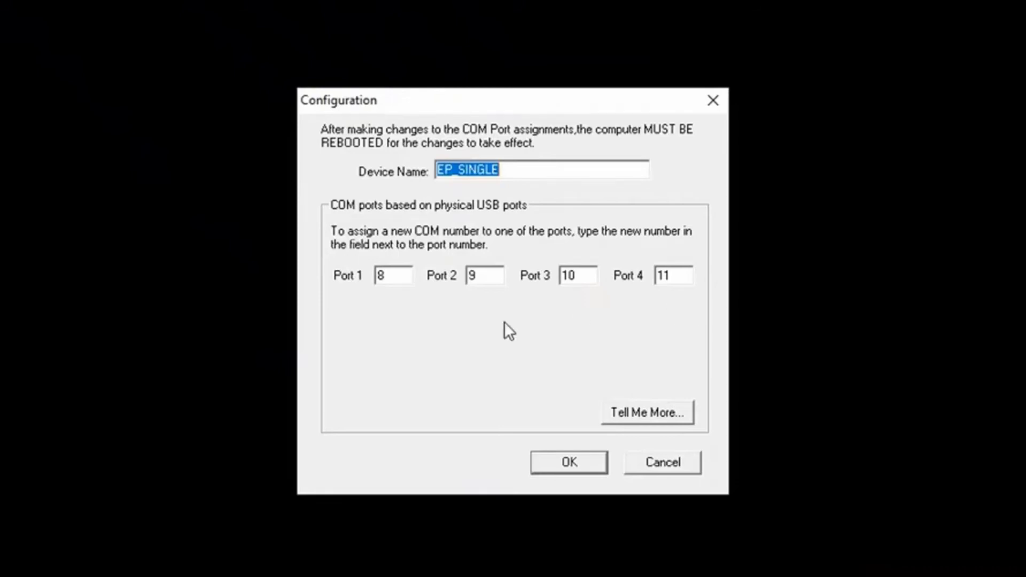
click(566, 462)
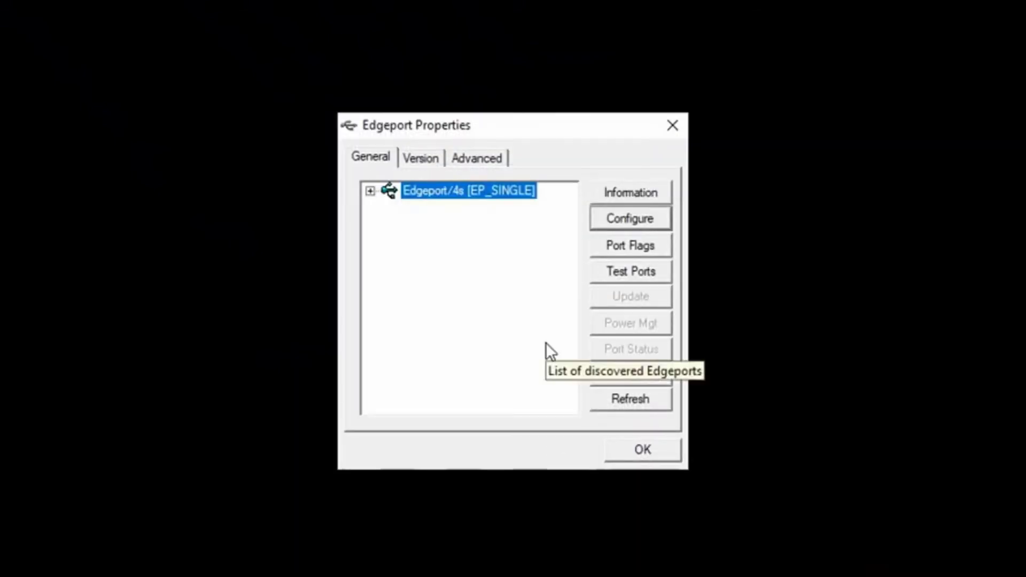
Set the port flags' industrial setting to RS422: No Terminating Resistor and apply it
click(627, 246)
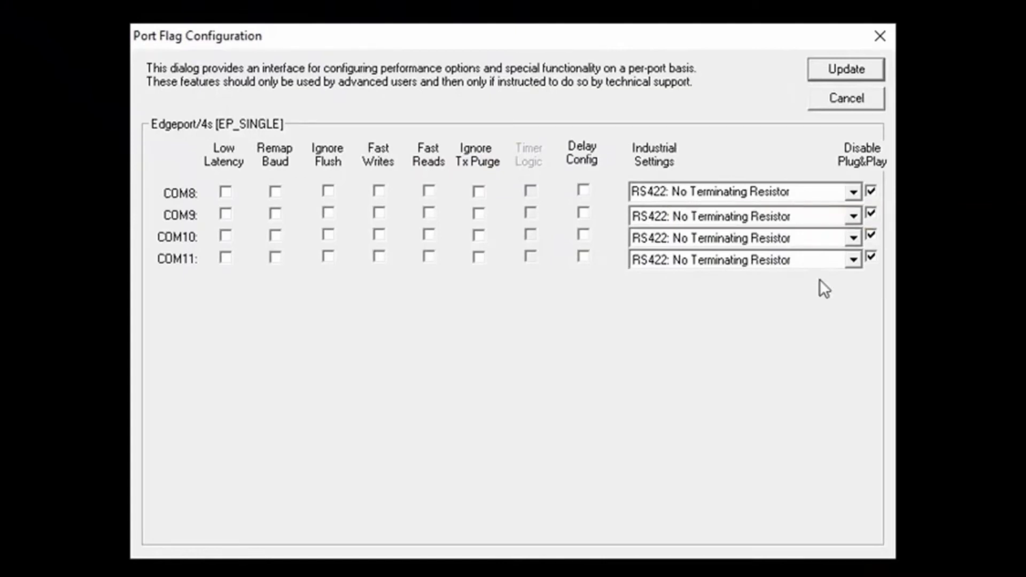
click(854, 262)
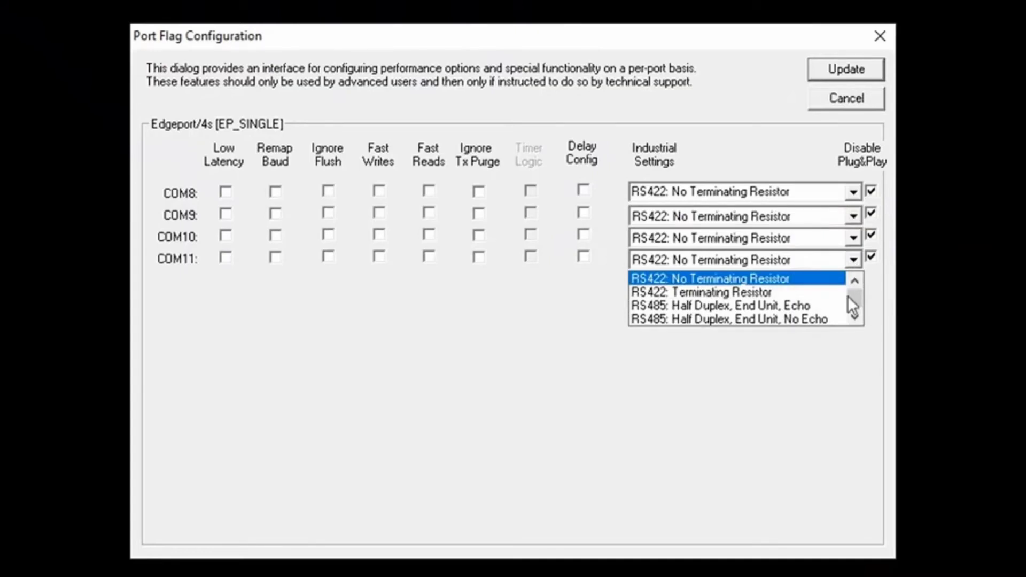
click(793, 394)
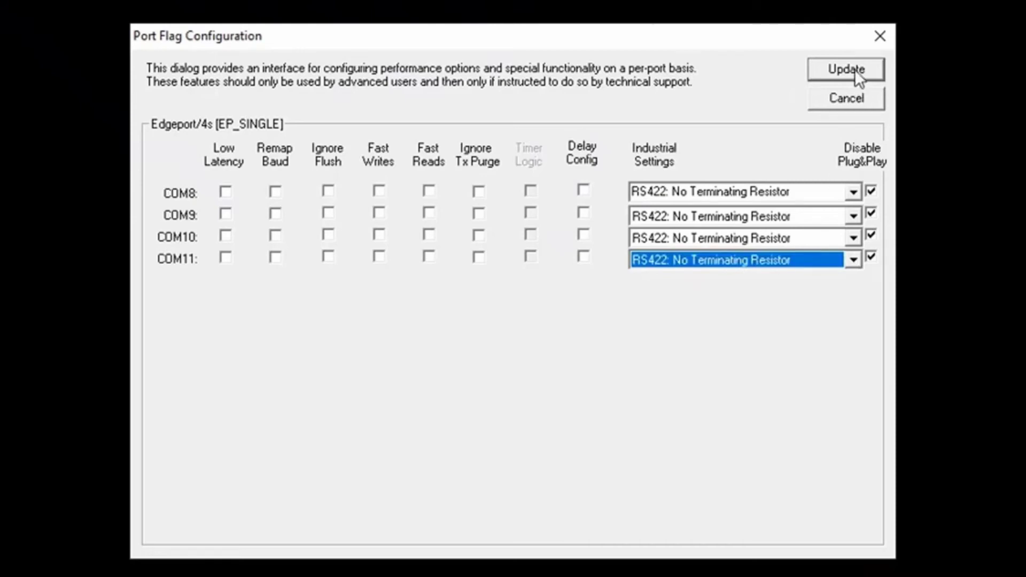
click(839, 67)
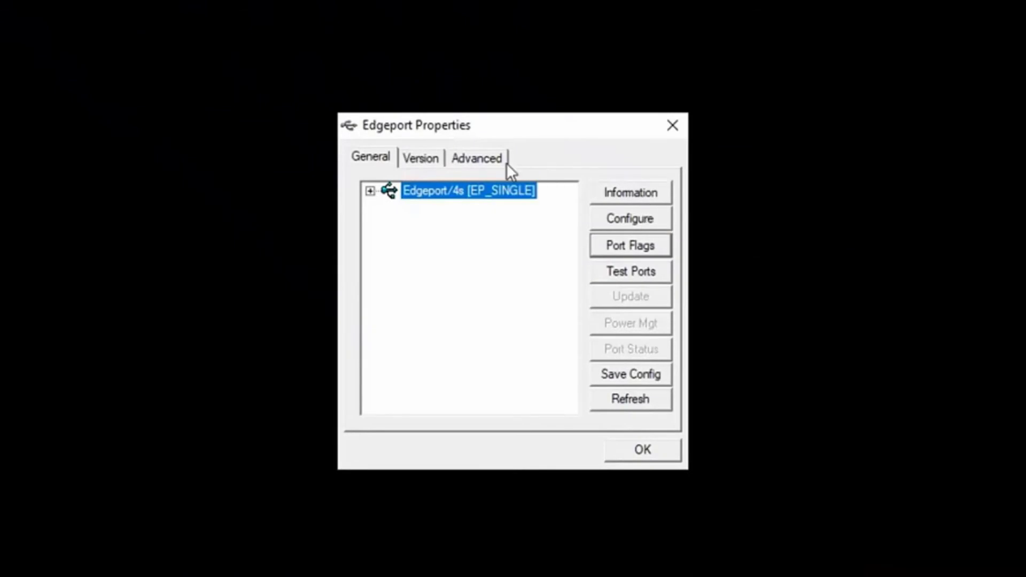
click(479, 161)
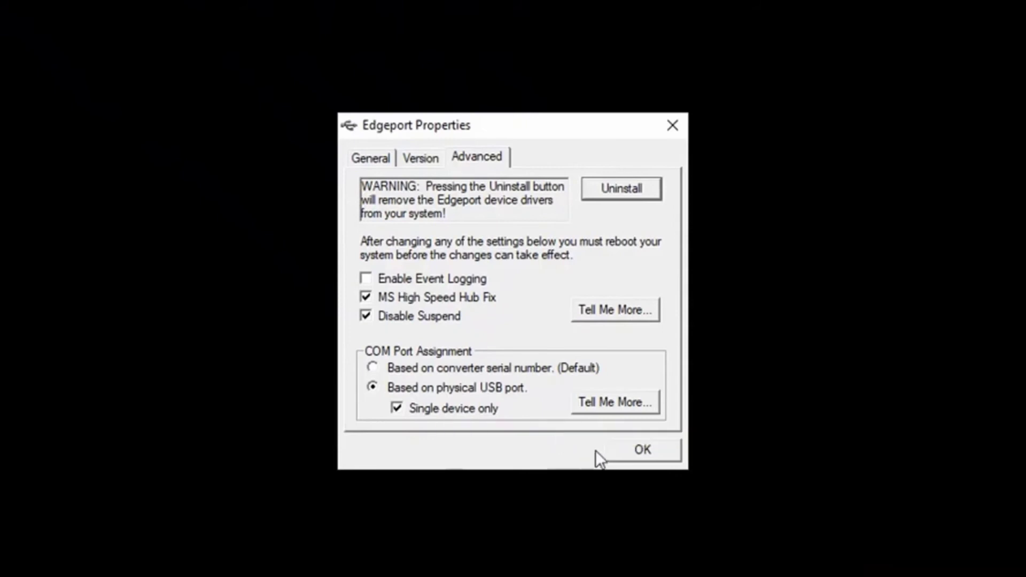
click(376, 162)
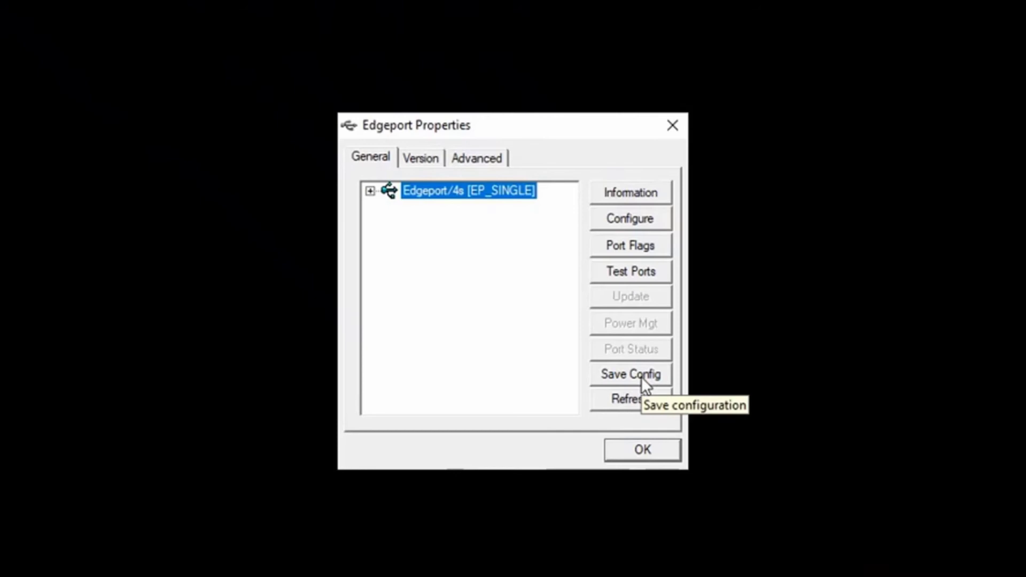
Save the Edgeport configuration over the existing ionport.ini and close Digi Edgeport Properties
click(641, 377)
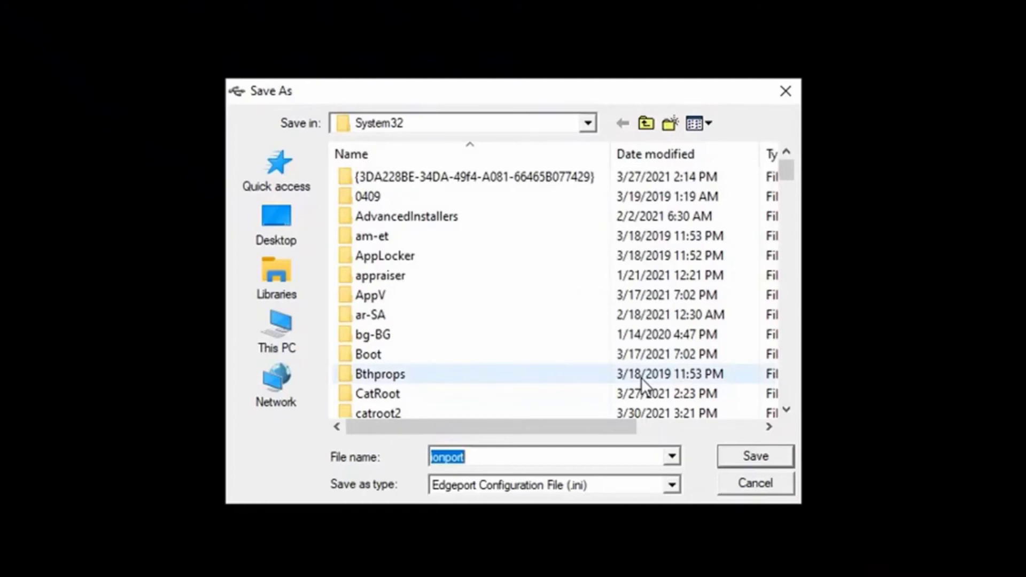
click(740, 461)
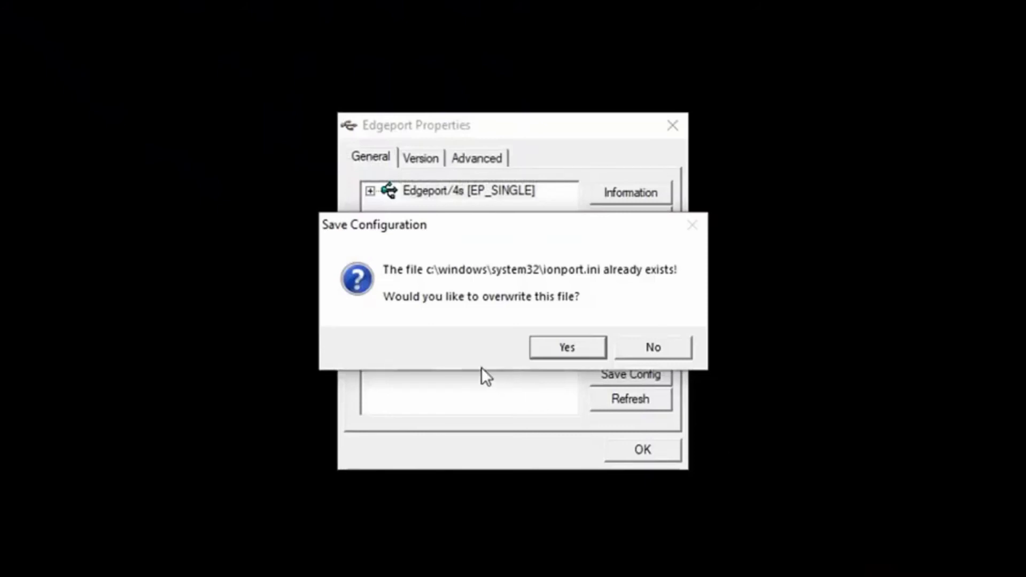
click(559, 349)
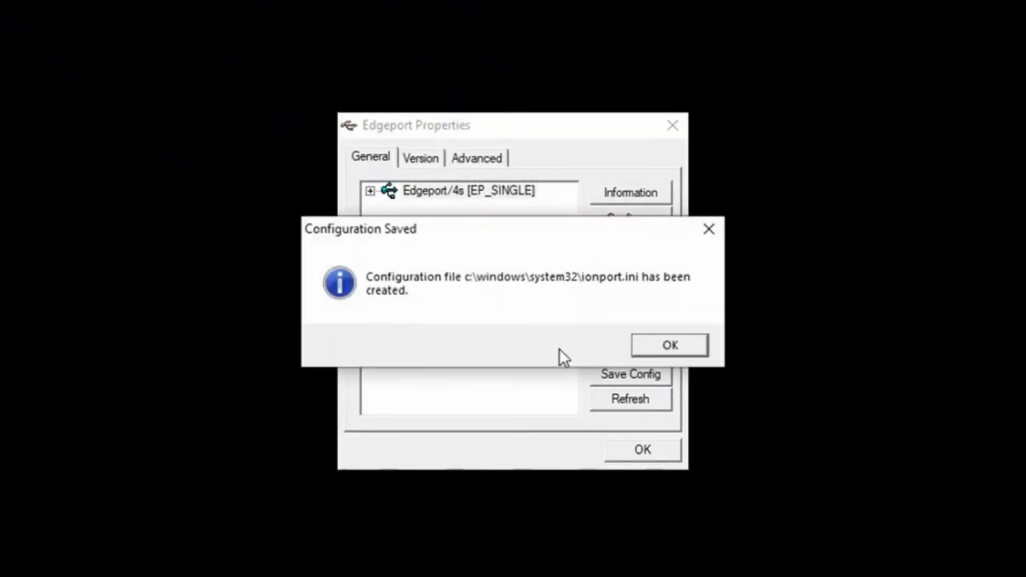
click(667, 348)
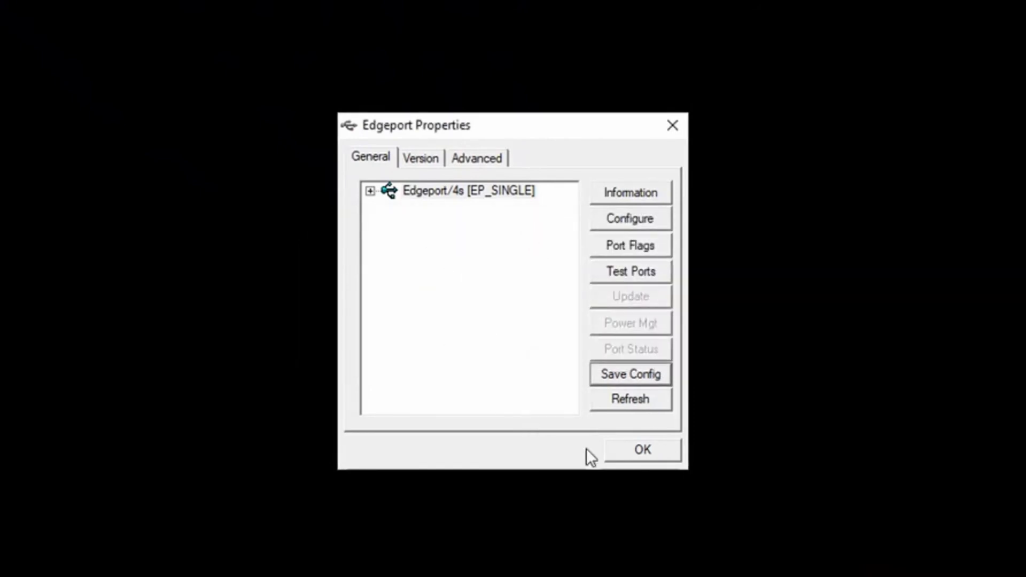
click(643, 449)
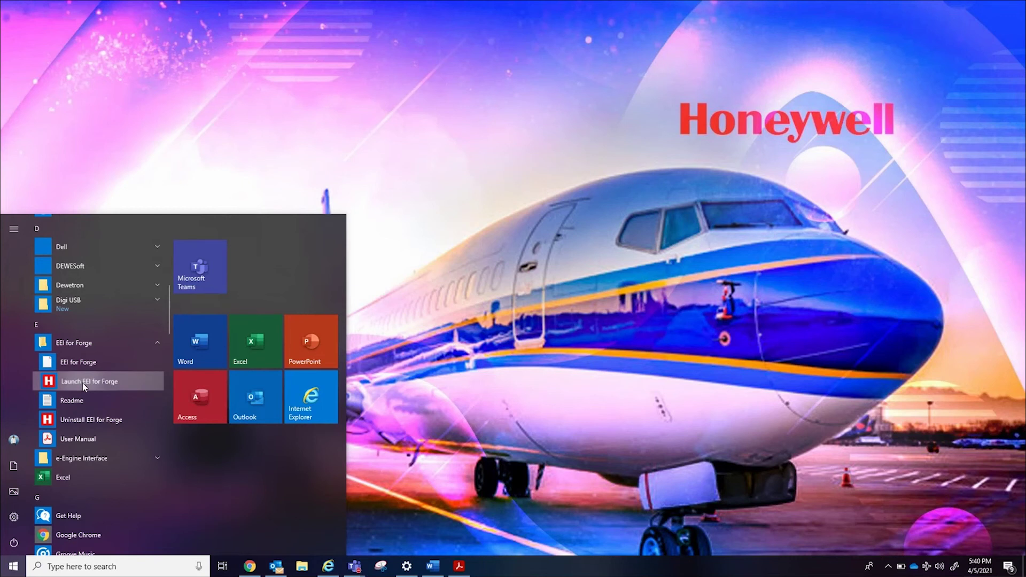
Launch EEI for Forge from the Start menu
click(82, 383)
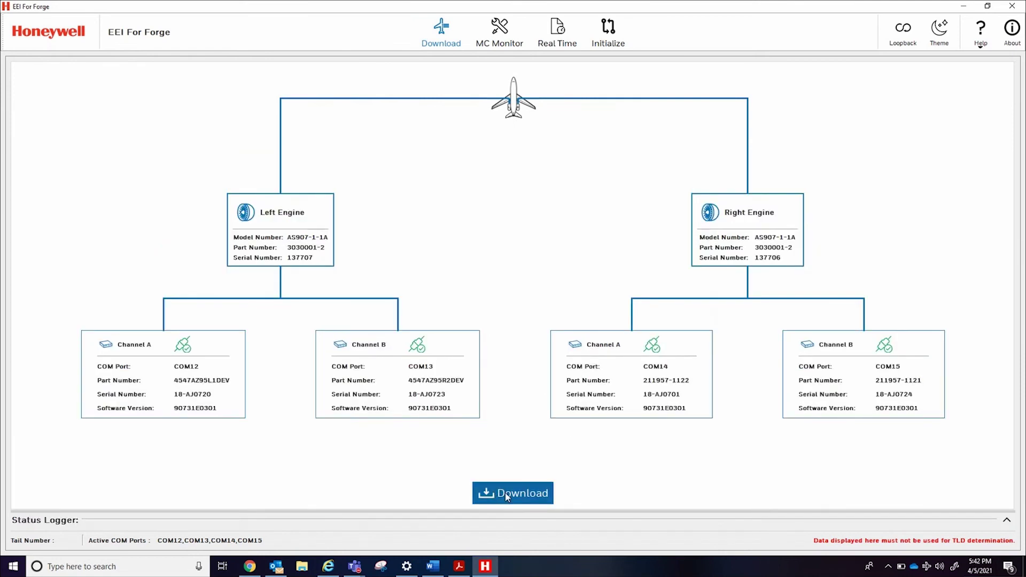
Download ECFR data for tail D1234 with Clear ECFR data left enabled
click(507, 497)
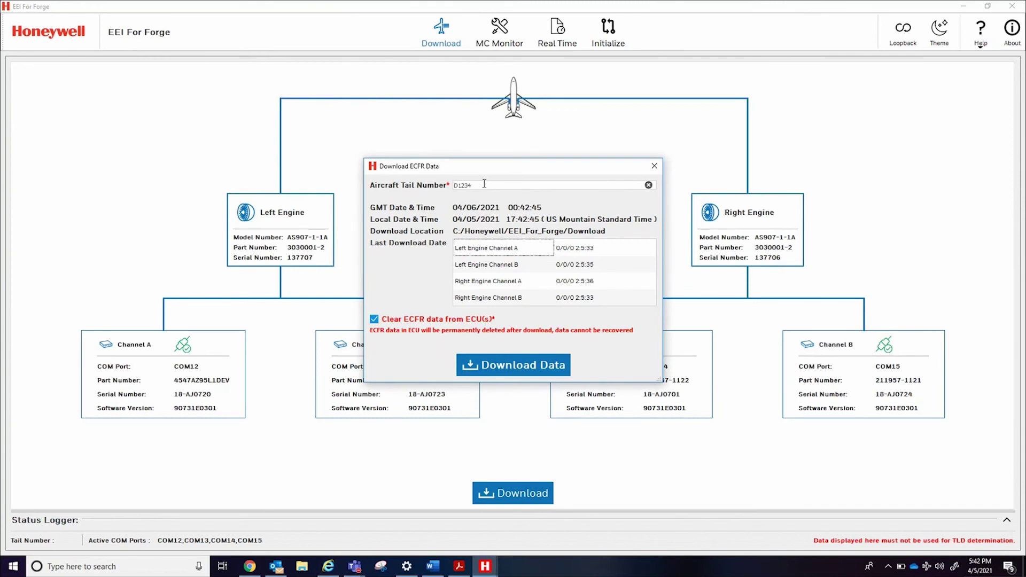
double_click(484, 183)
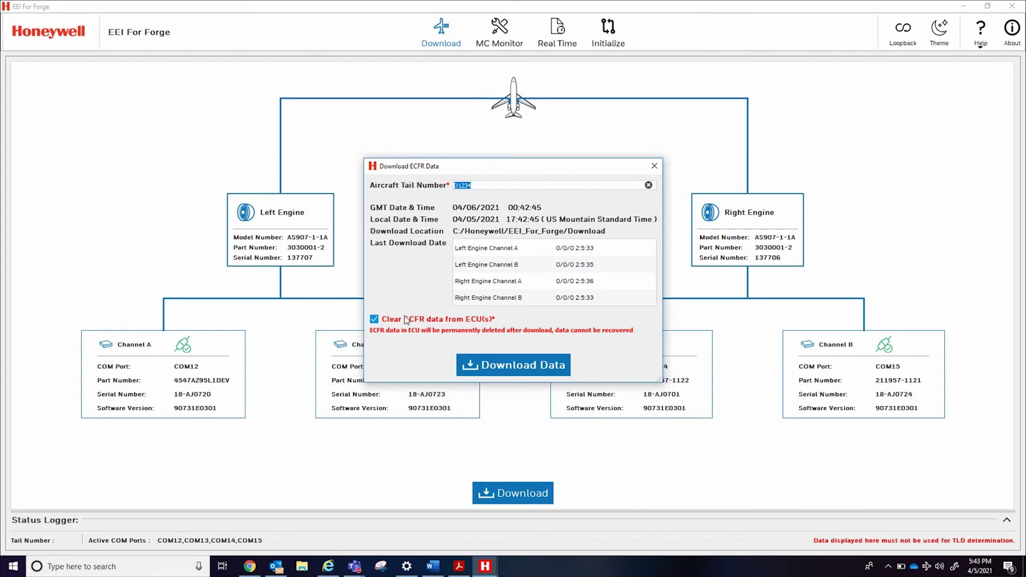
click(374, 320)
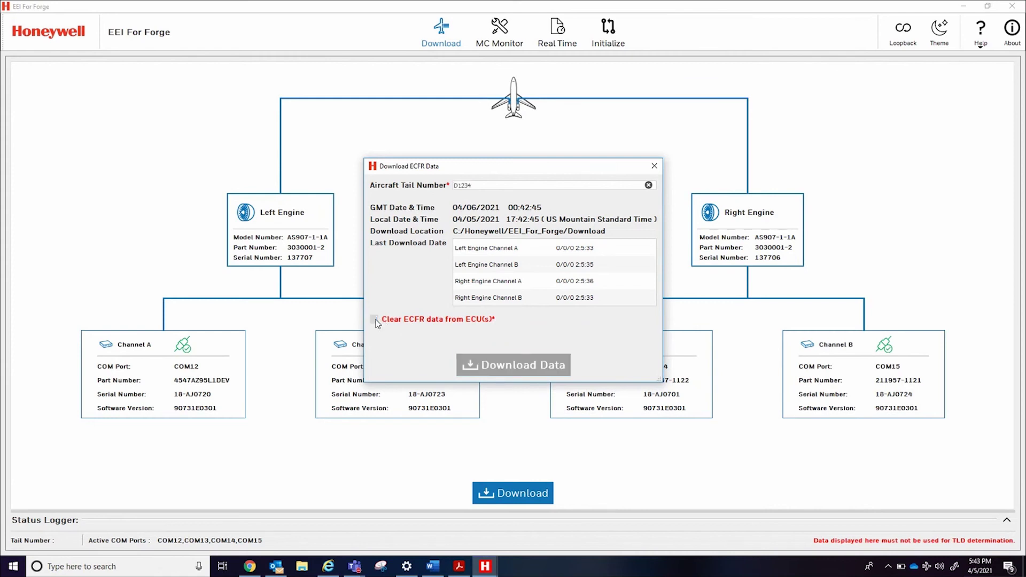
click(374, 319)
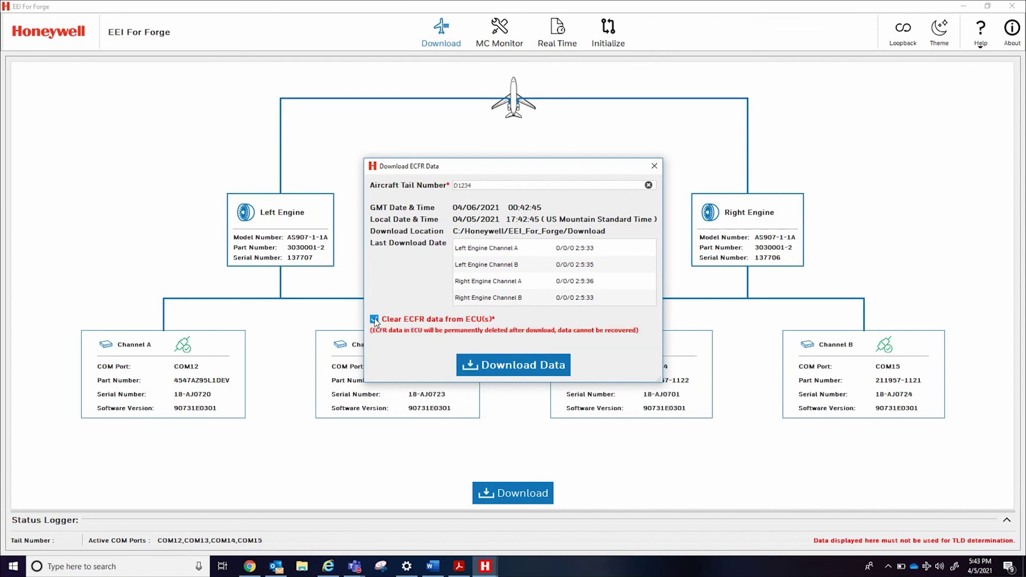
click(505, 372)
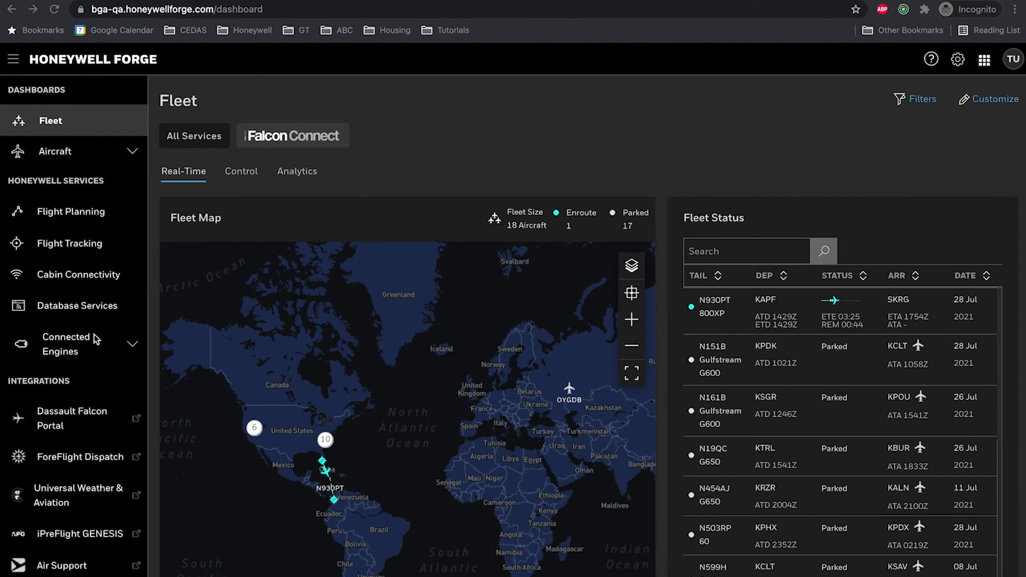
Upload the ECFR_N922H .tar.gz archive from the Desktop on the Connected Engines dashboard
click(127, 346)
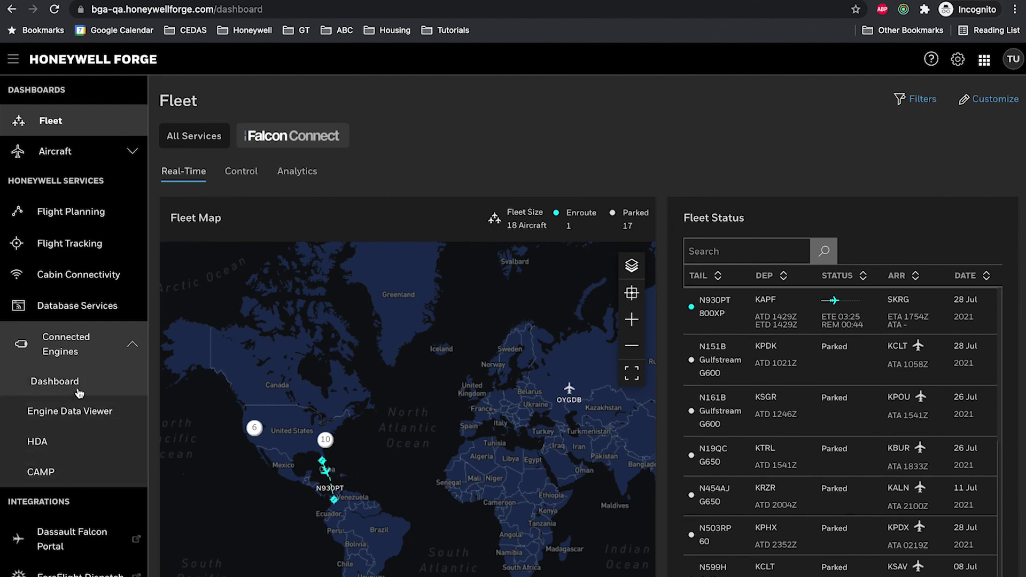
click(79, 394)
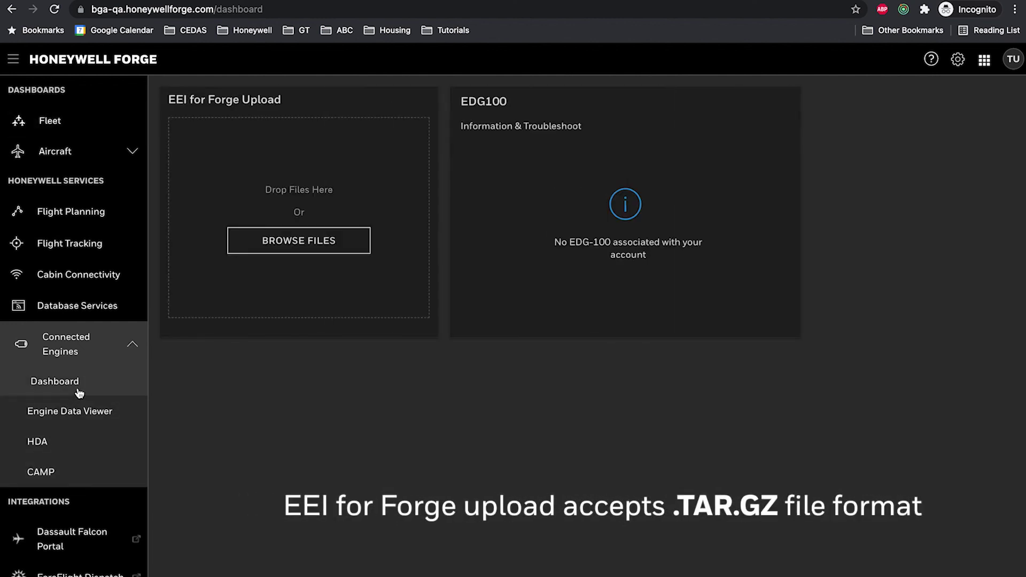
click(250, 246)
click(469, 253)
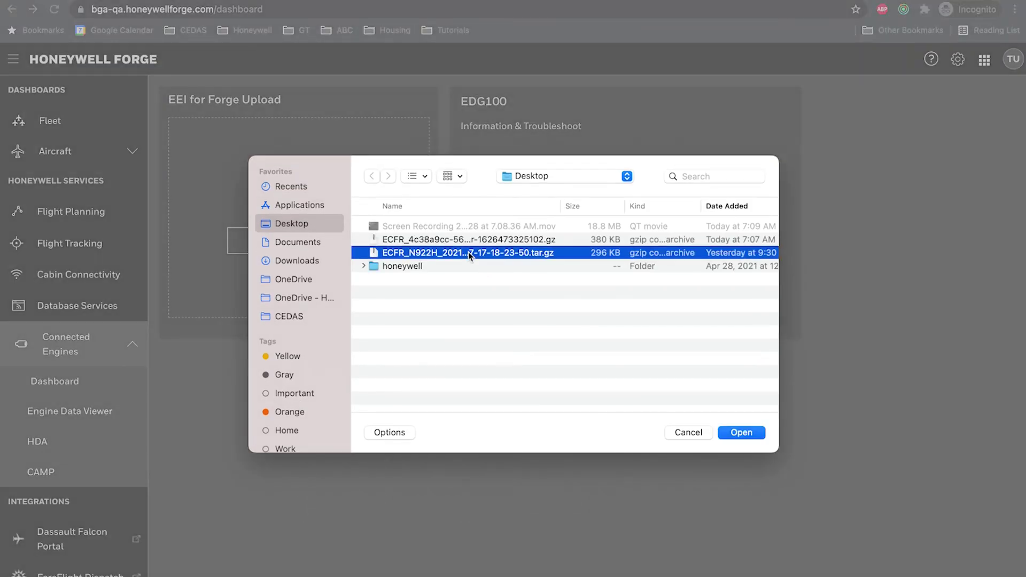
click(755, 431)
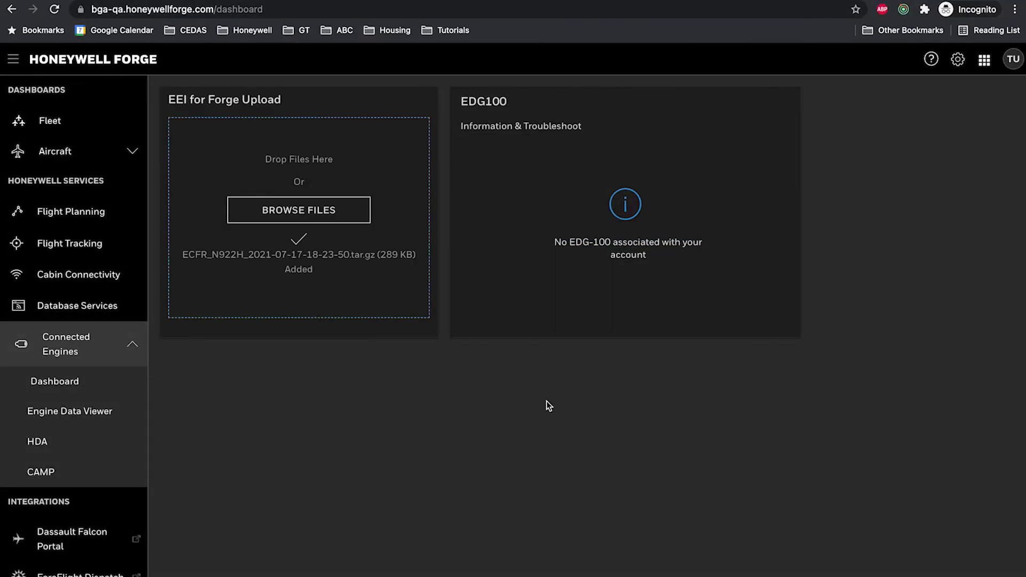
Open N922H in the Engine Data Viewer and decline the periodic inspection
click(65, 414)
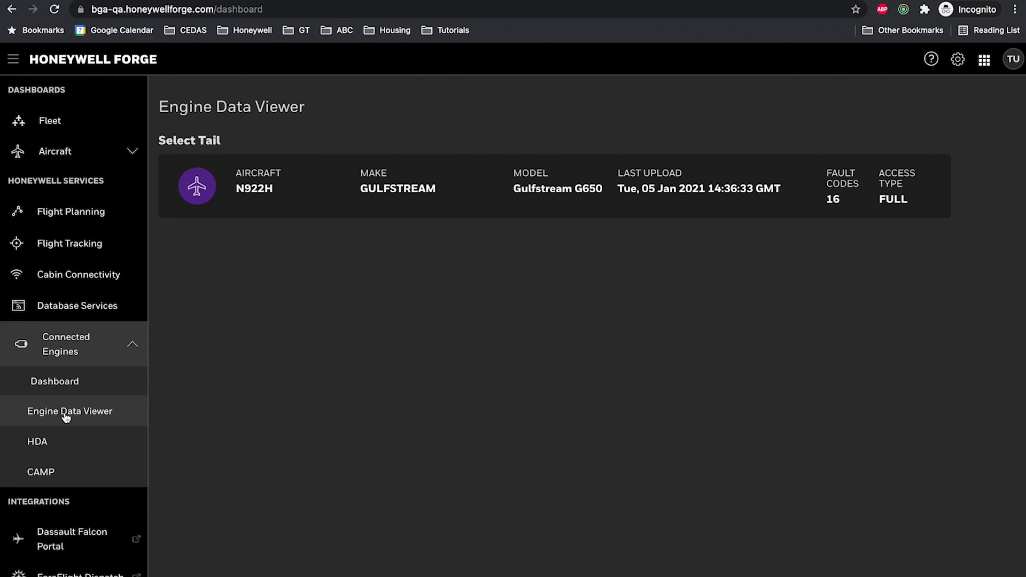
click(524, 198)
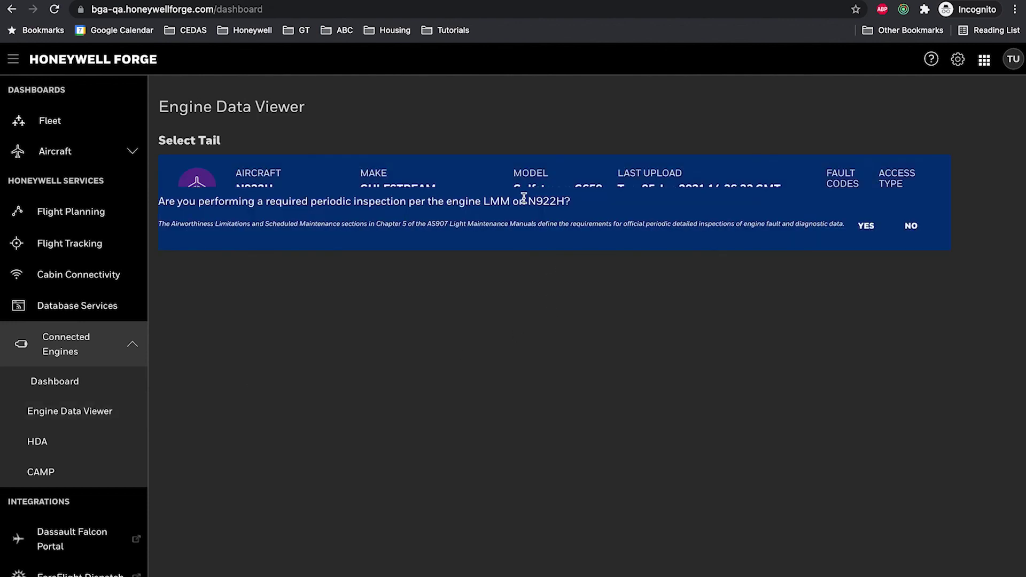
click(911, 225)
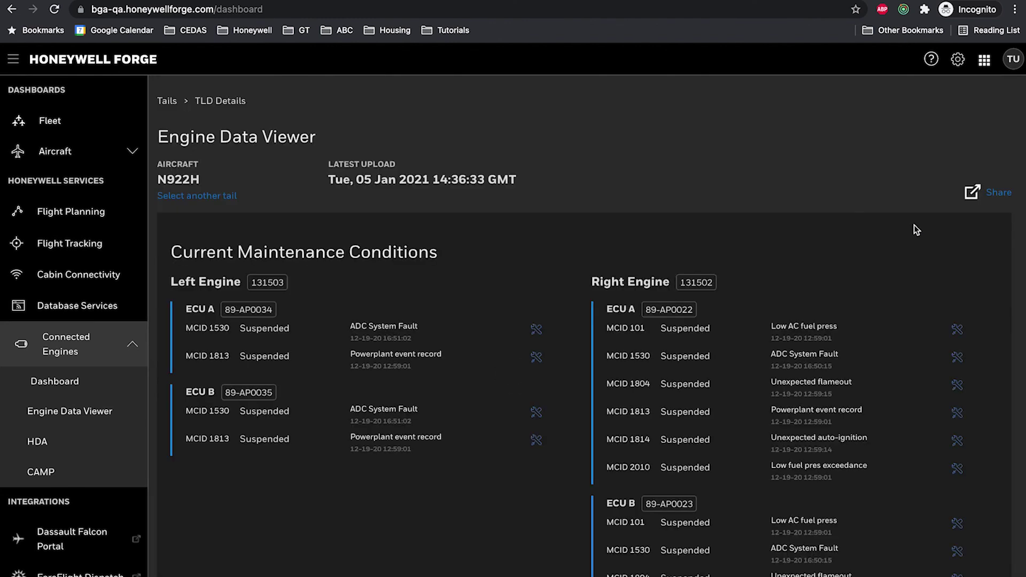
scroll(647, 347, down, 1)
scroll(647, 346, down, 1)
scroll(647, 346, down, 2)
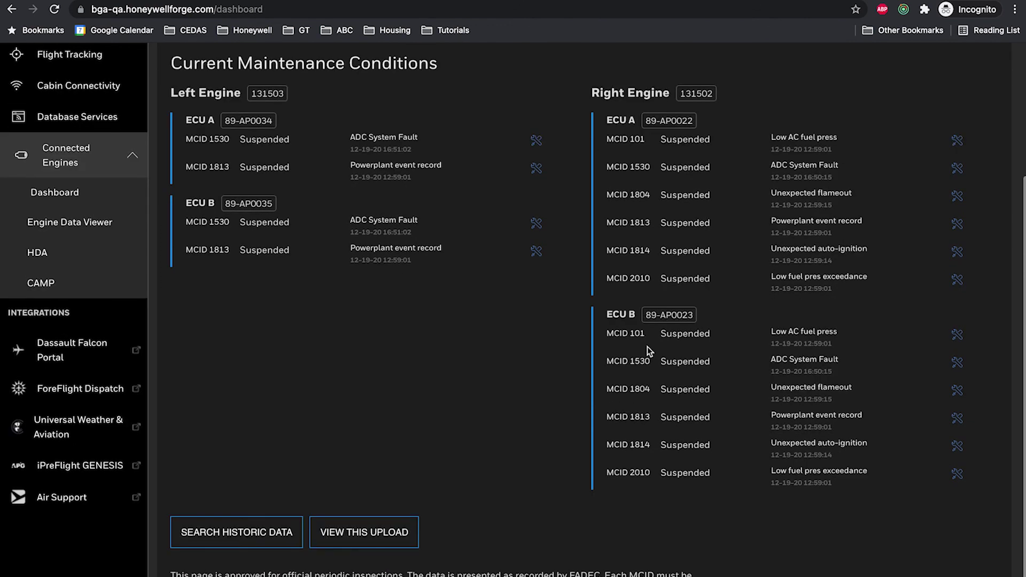
scroll(646, 350, up, 4)
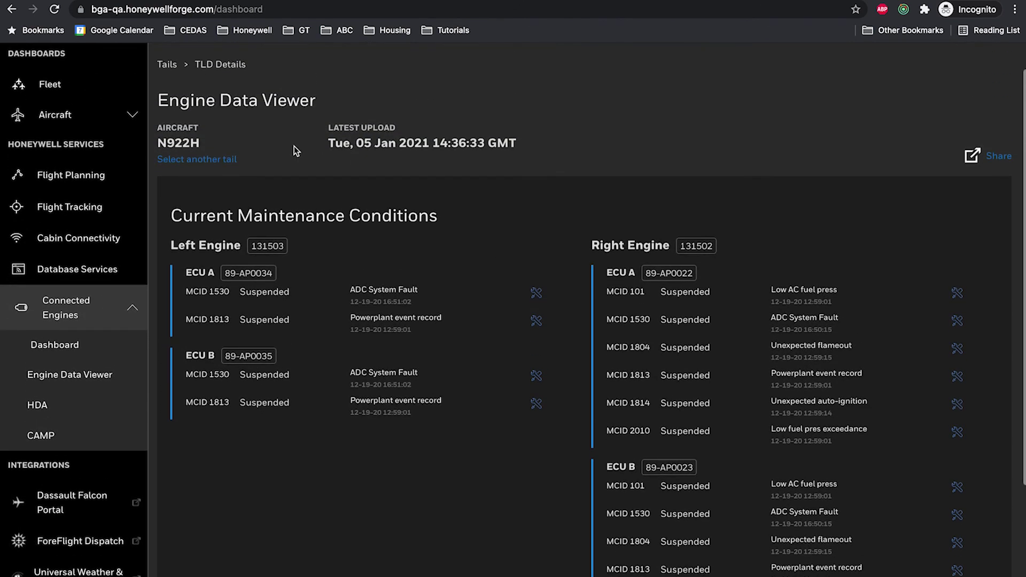
Reopen N922H, accept the periodic inspection, and confirm no flights and both engine serials
click(169, 65)
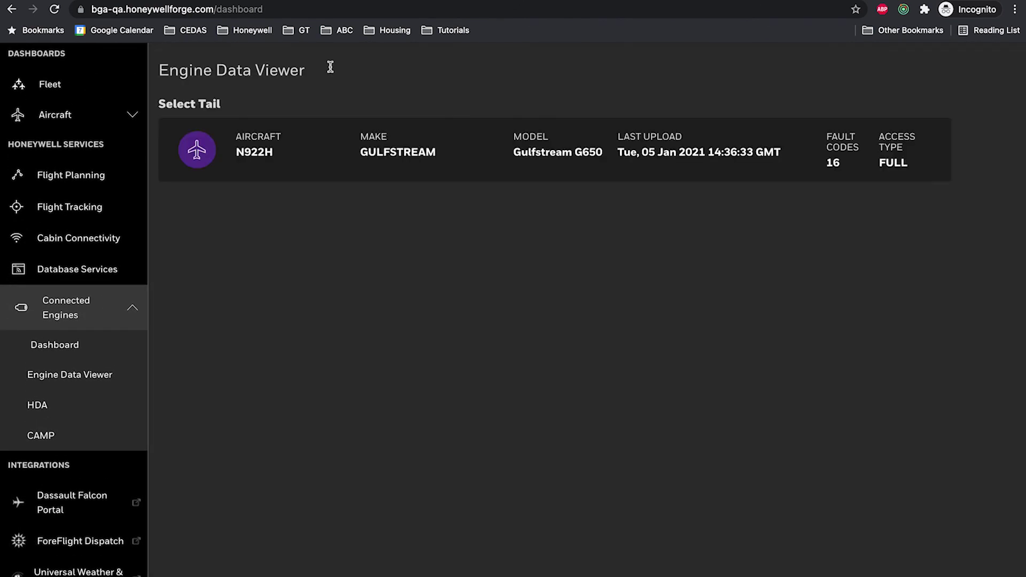
click(397, 143)
click(877, 153)
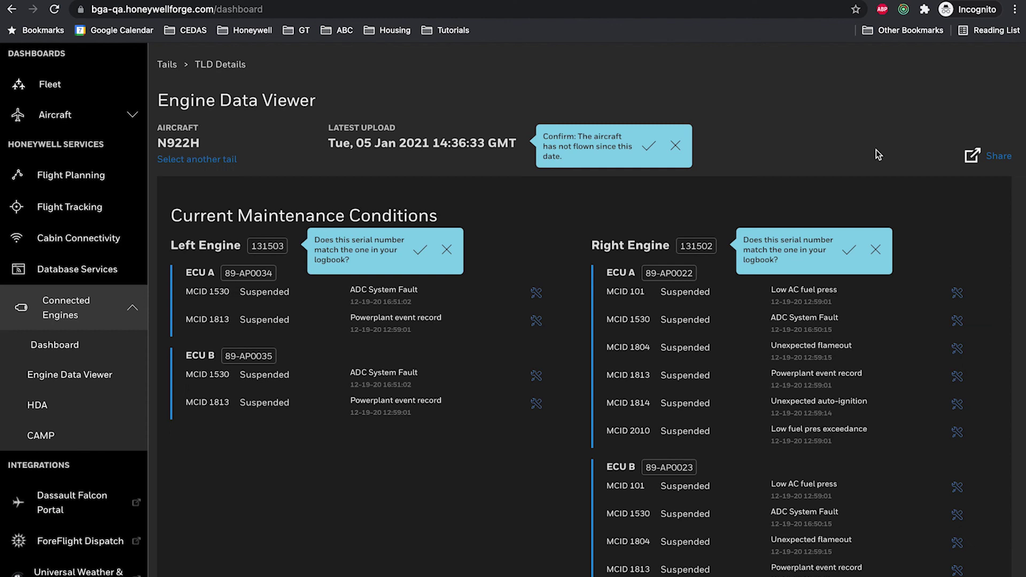
click(649, 145)
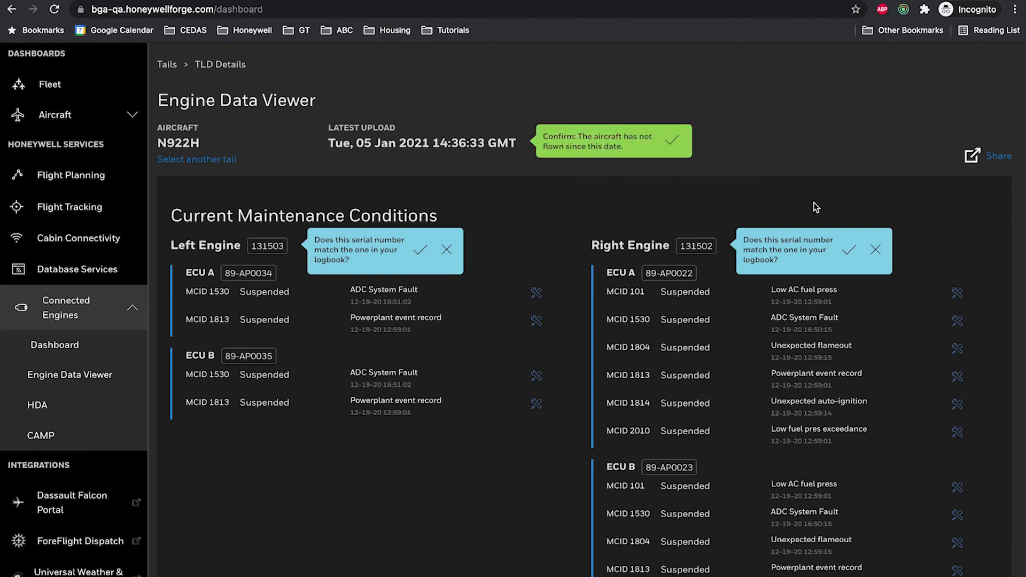
click(849, 249)
click(420, 250)
scroll(539, 258, down, 2)
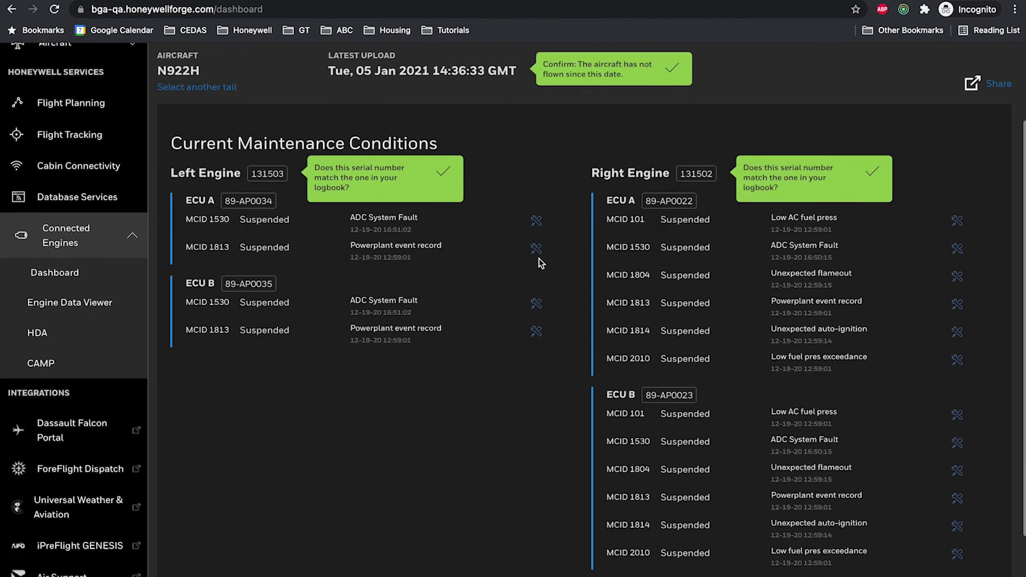
scroll(539, 258, down, 2)
click(833, 570)
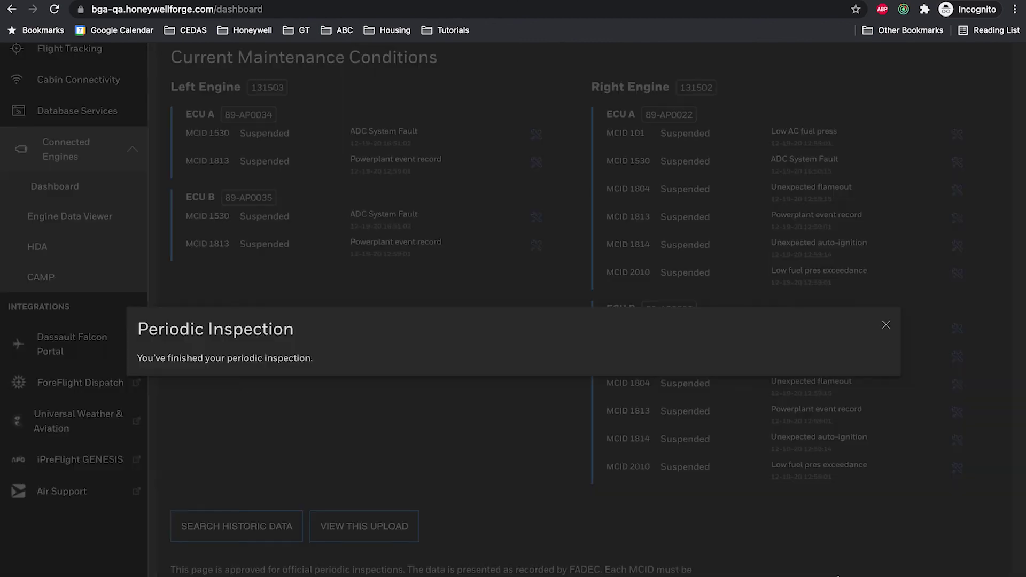
click(886, 325)
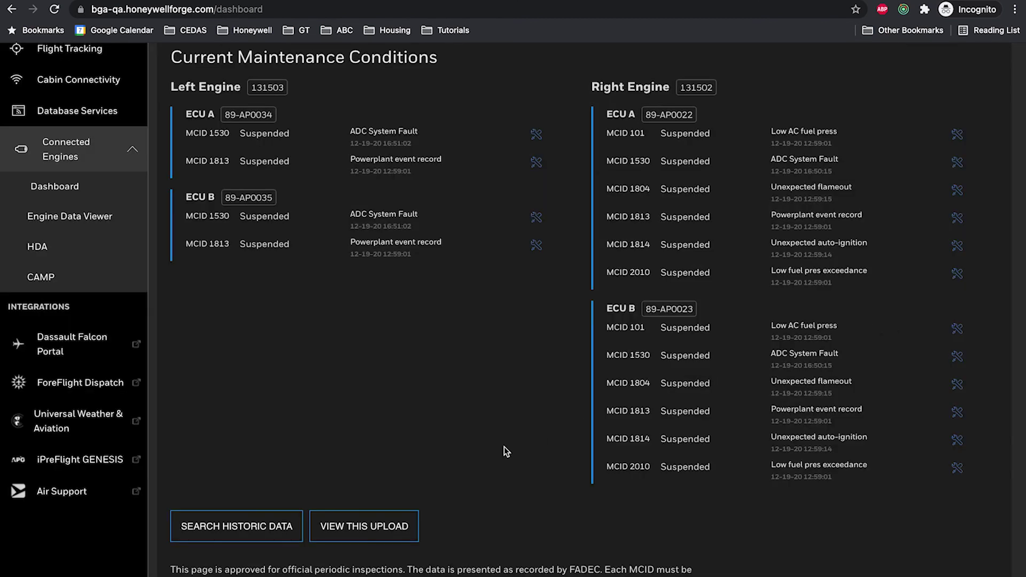
scroll(464, 466, up, 1)
scroll(464, 466, up, 2)
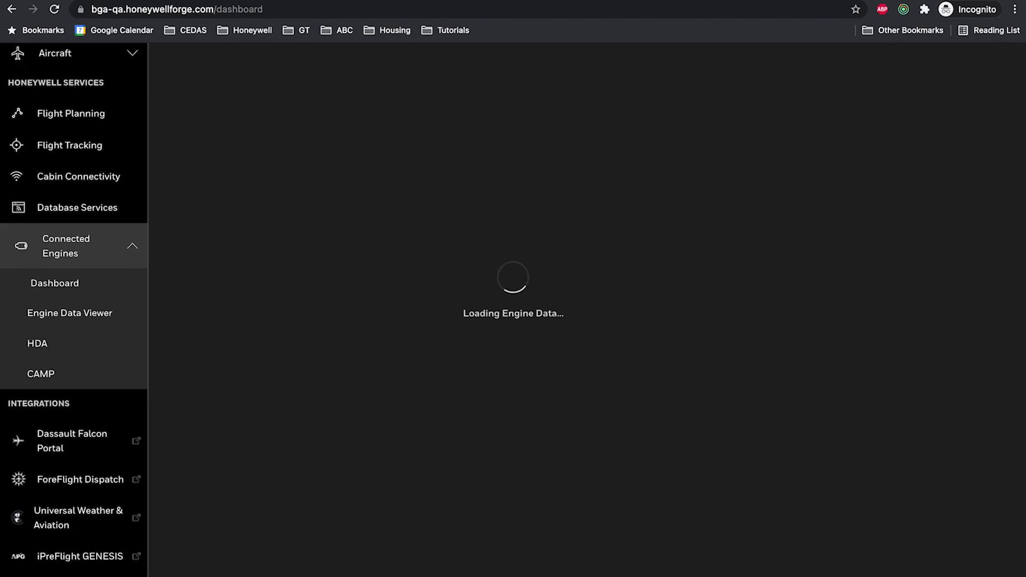
Step through Statistics, Faults, Performance, Exceedance, Starts, Rolldown, ByPass, Chip, Chronology and Events
scroll(432, 410, up, 1)
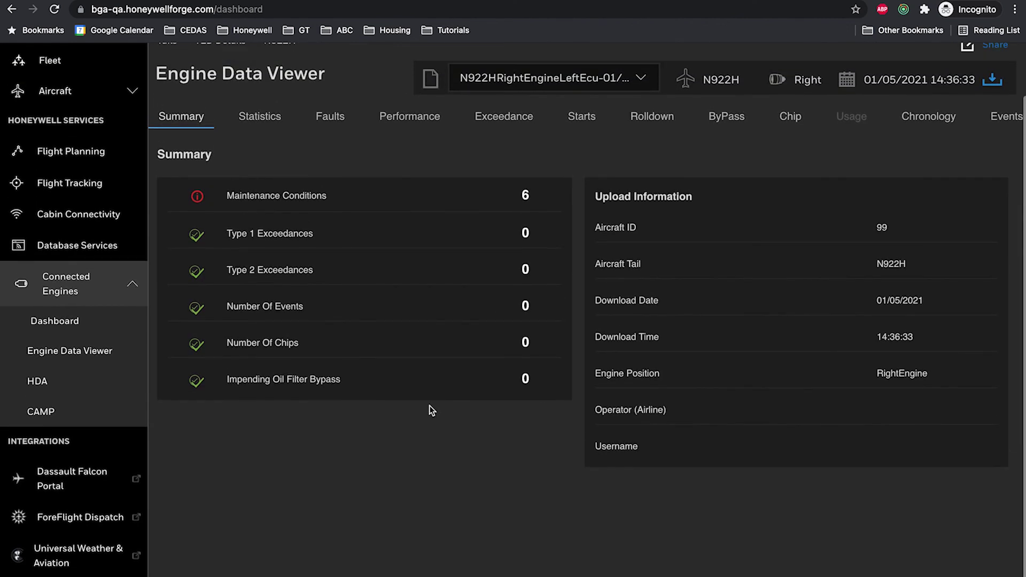
click(254, 125)
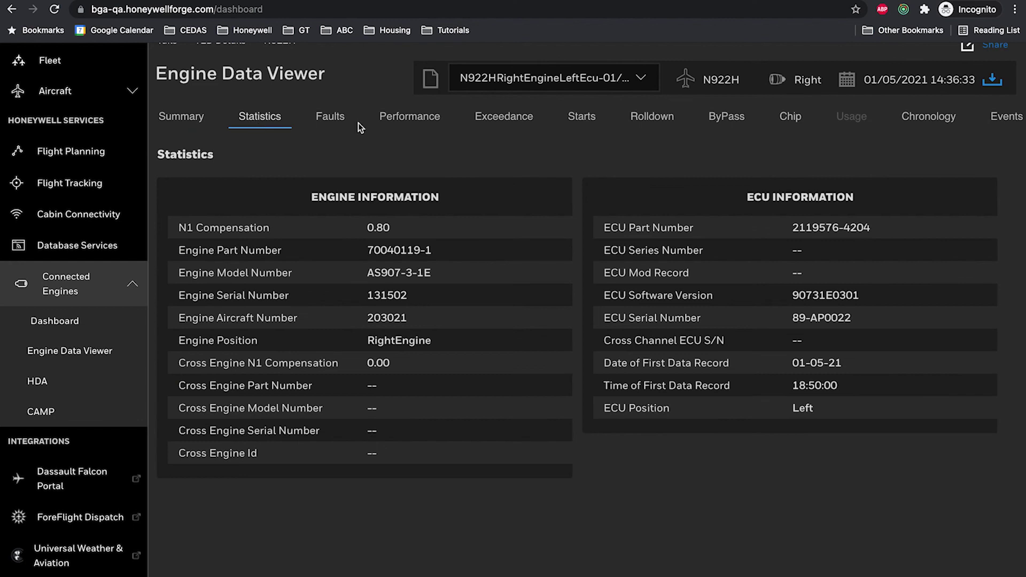
click(329, 119)
click(412, 121)
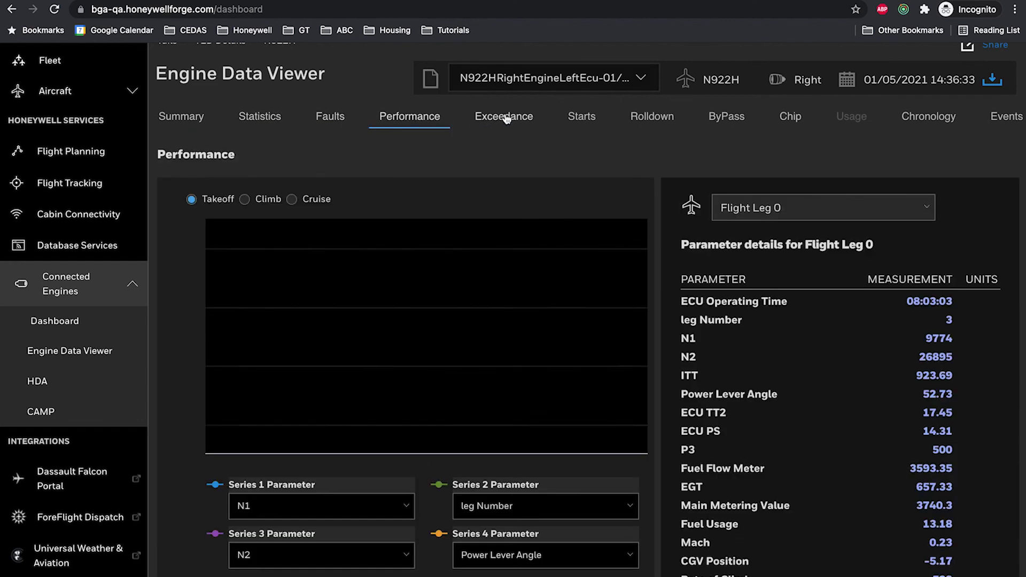
click(502, 119)
click(583, 118)
click(636, 116)
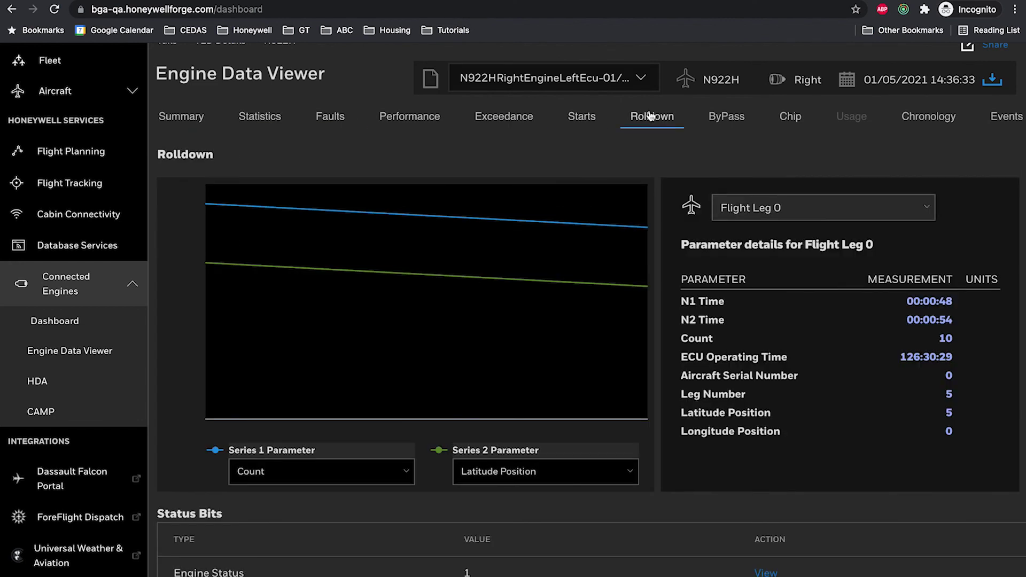
click(732, 119)
click(790, 117)
click(904, 119)
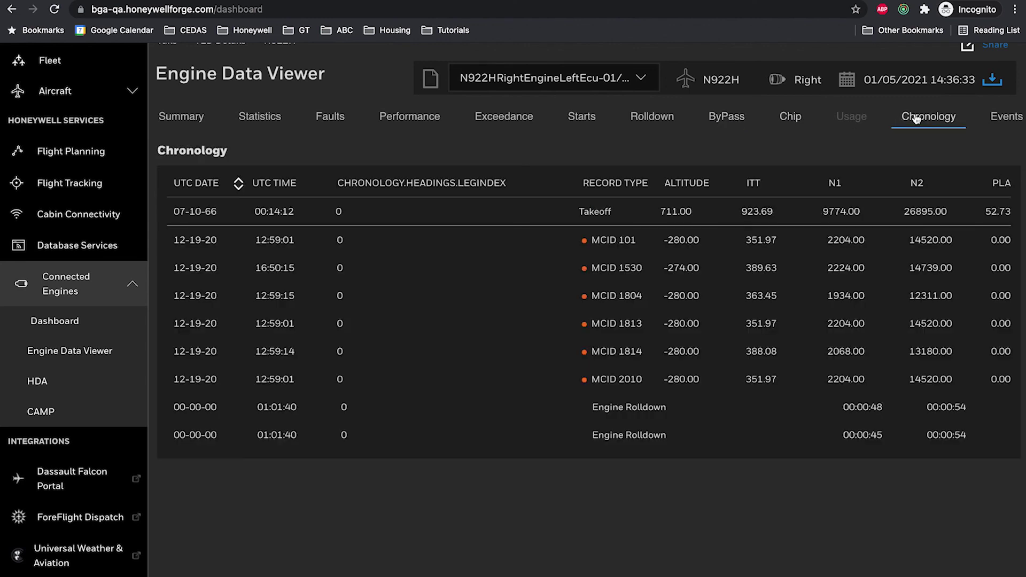
click(1010, 117)
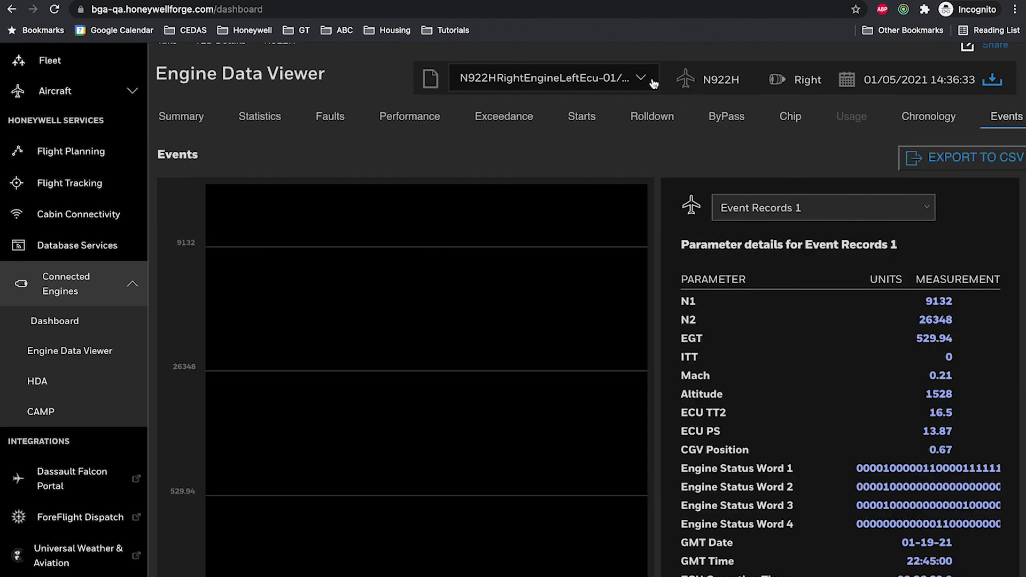